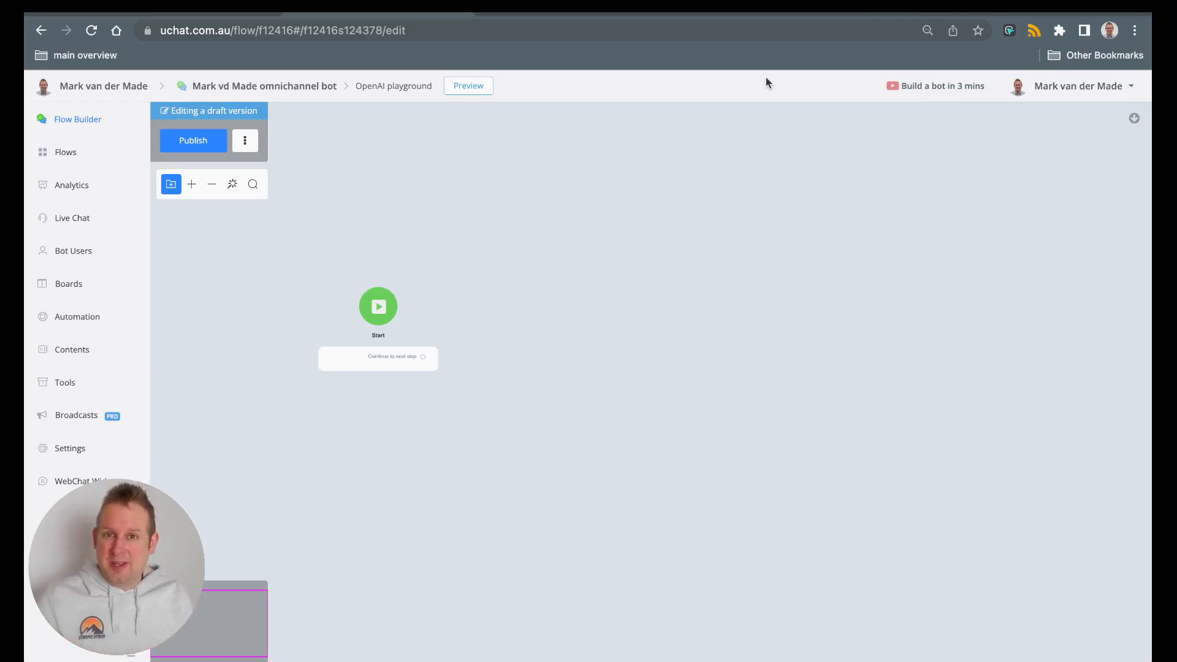
Add a Question step to the flow canvas and connect the Start step to it
click(607, 315)
click(675, 388)
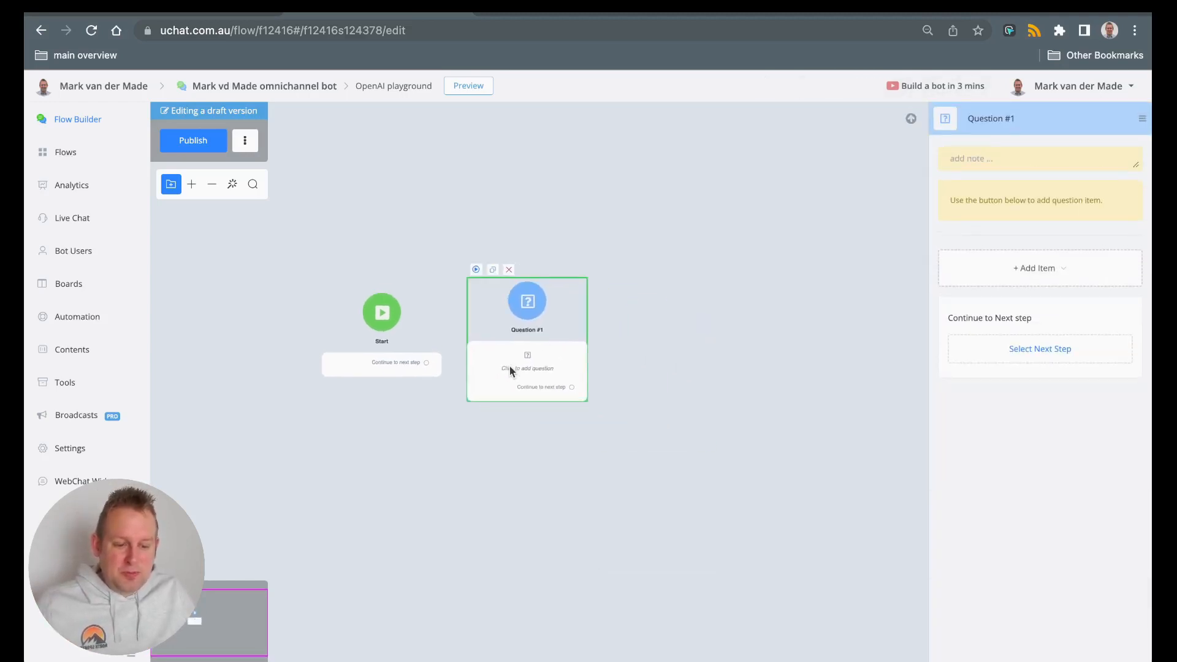
drag(428, 363, 561, 375)
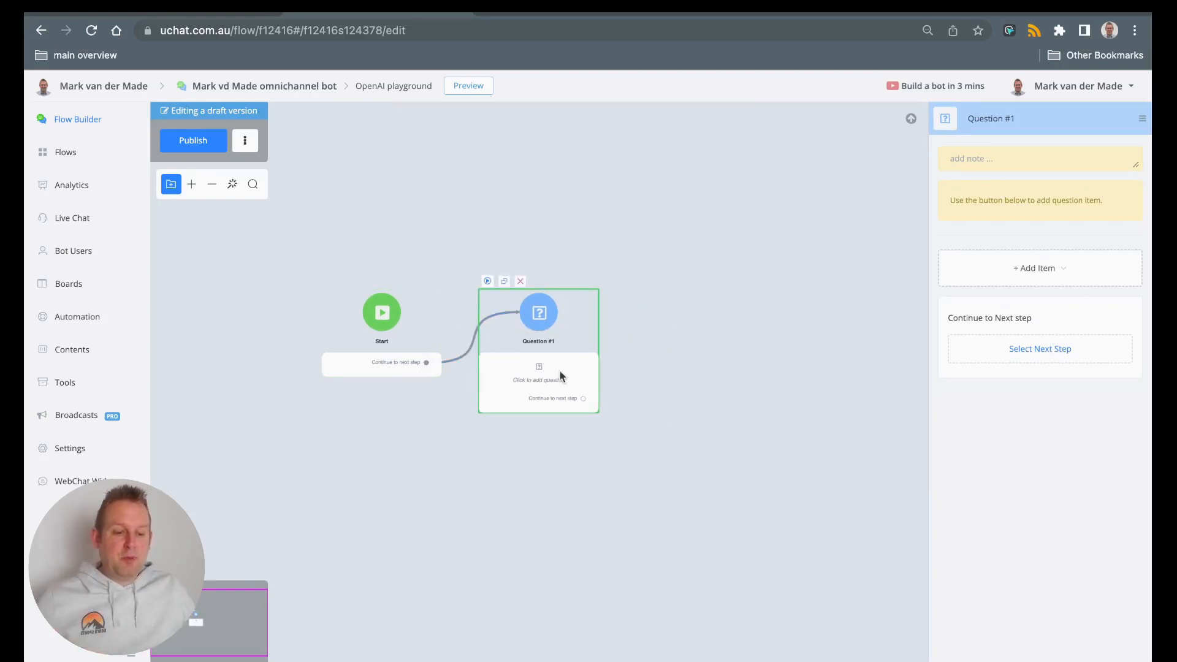
Add a text question reading "What would you like to know?" and save its answer to the custom user field response
click(1023, 266)
click(1017, 301)
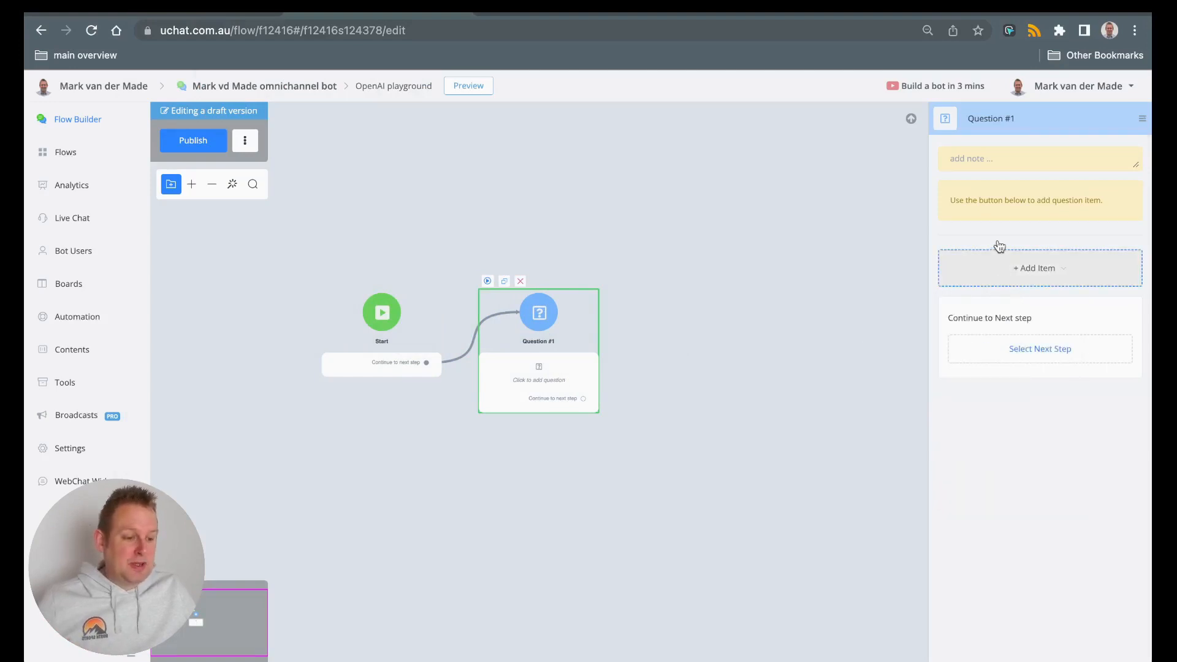
text(What would you like to know?)
click(971, 316)
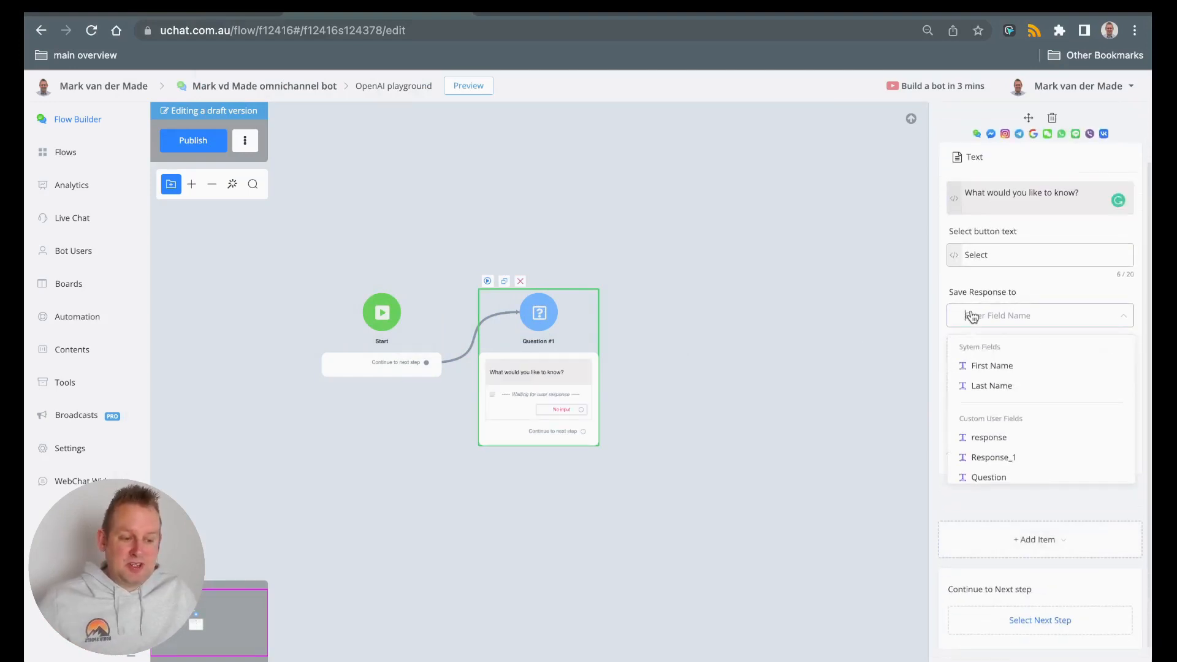
click(1028, 442)
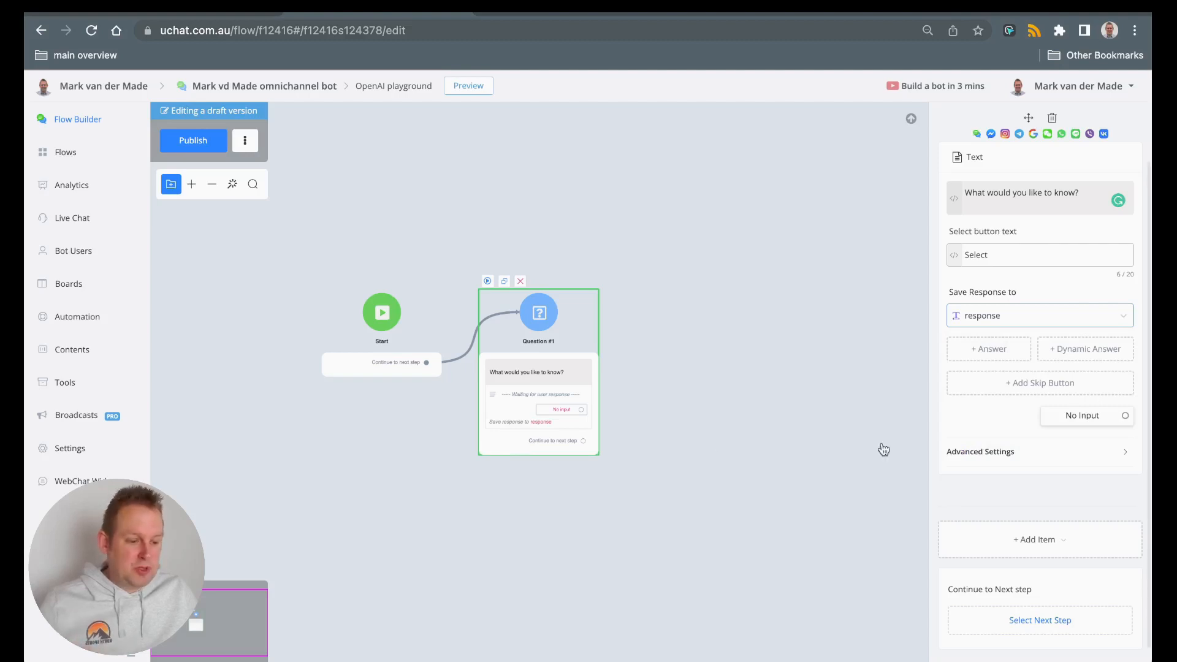
Add an Action step that follows the question through its continue-to-next-step output
drag(735, 377, 529, 396)
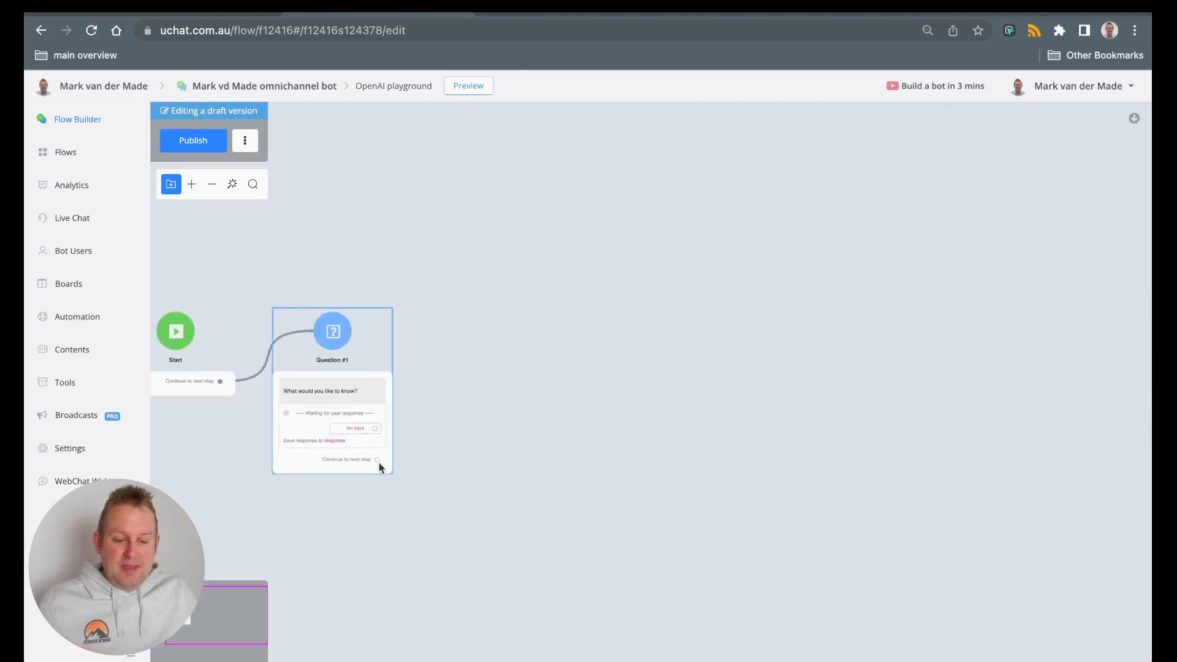
drag(378, 459, 461, 388)
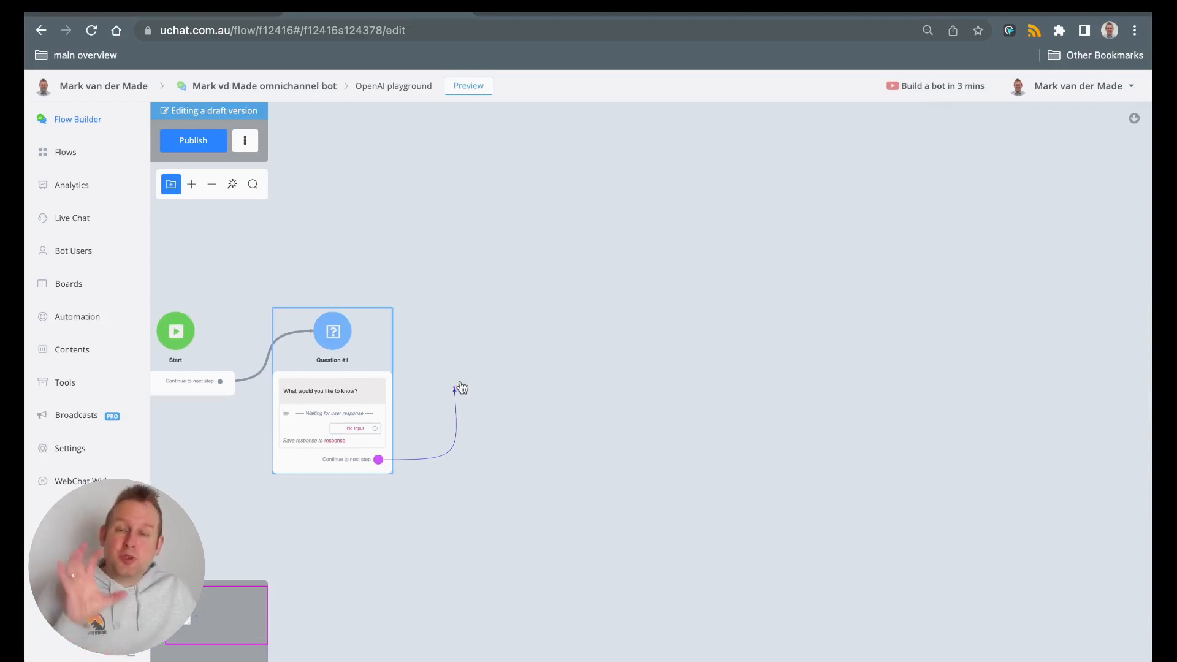
drag(461, 388, 455, 373)
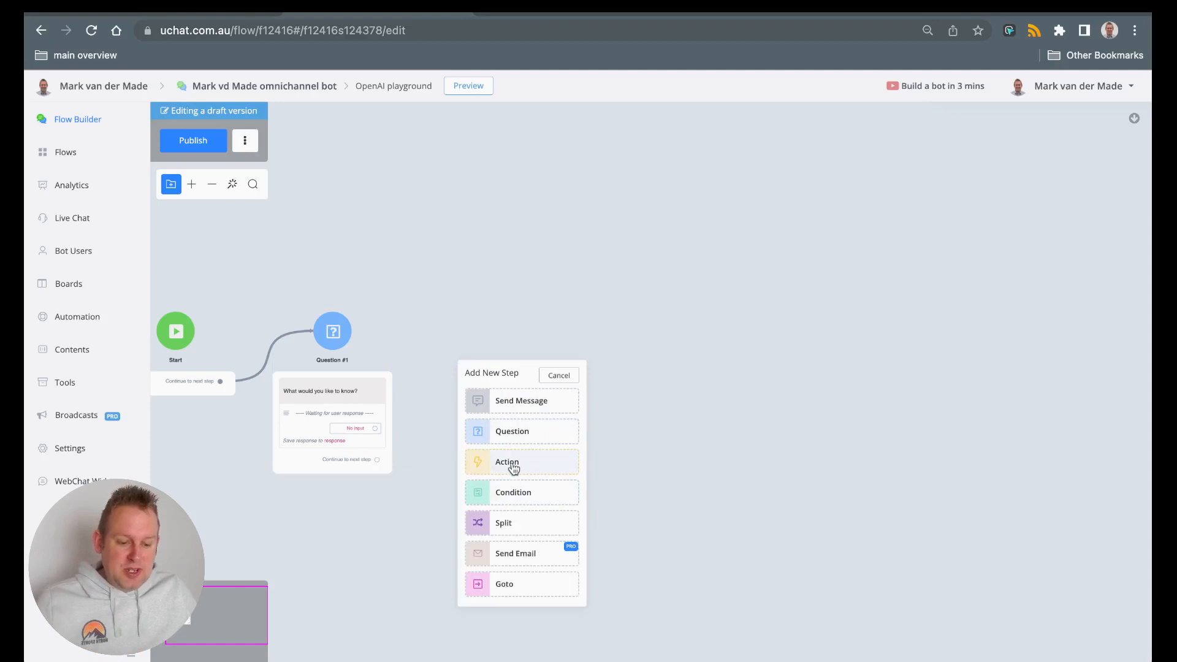
click(513, 463)
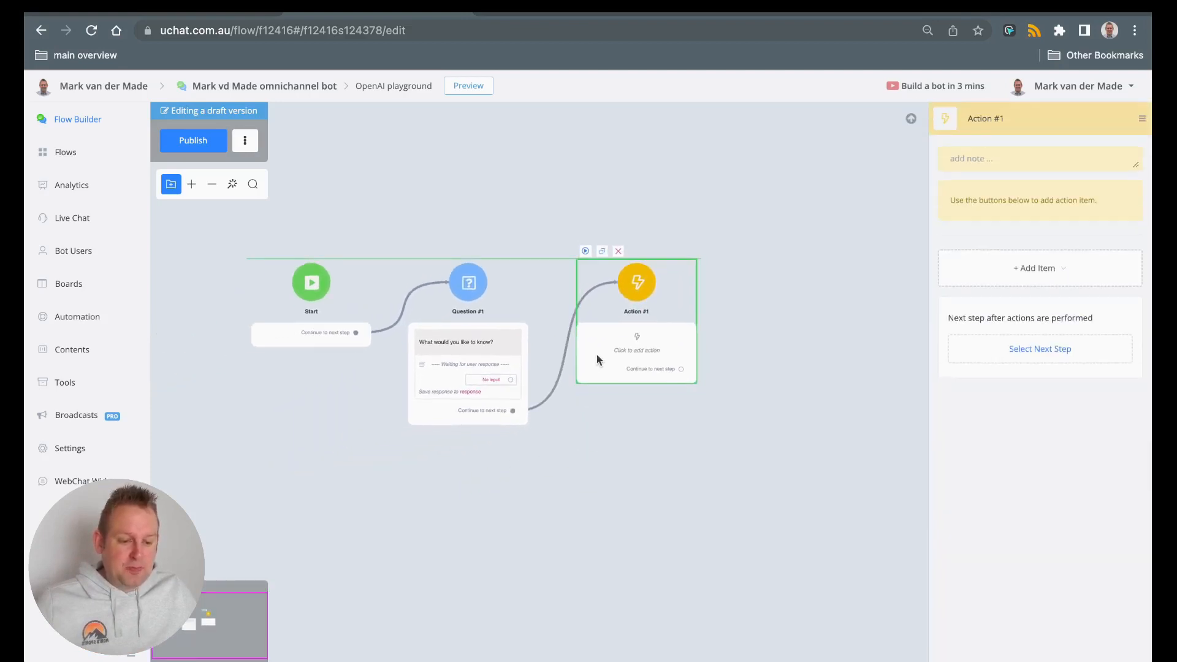
Add an OpenAI integration item to the action step and set its action to Create Text Completion
click(1012, 282)
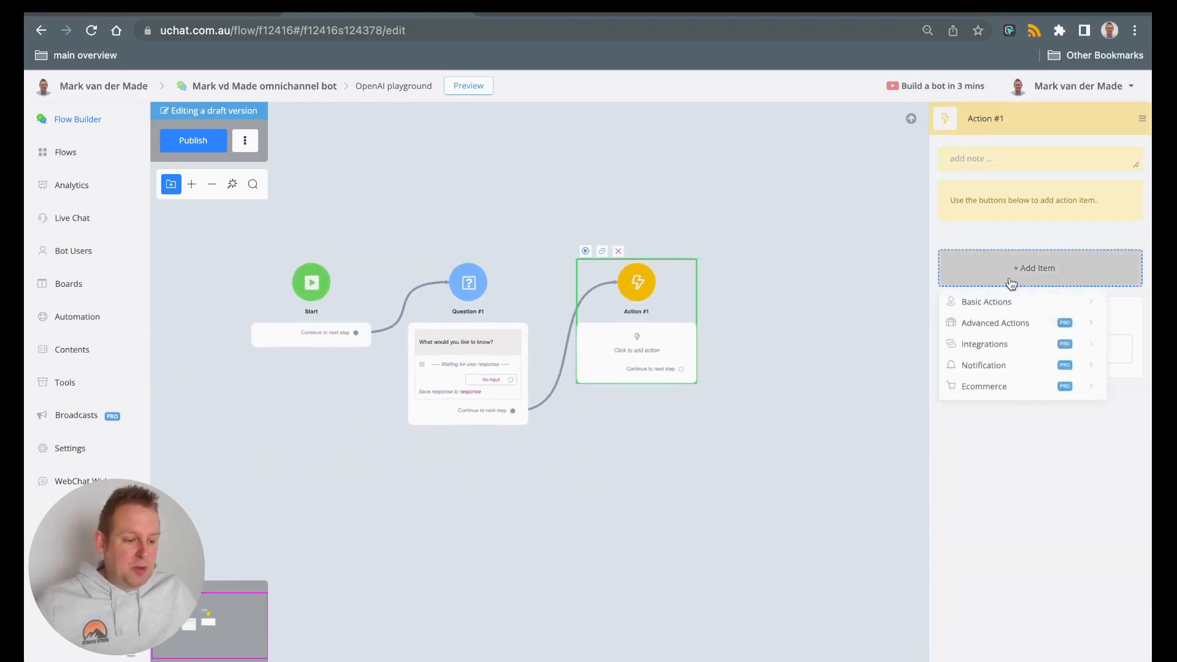
click(990, 344)
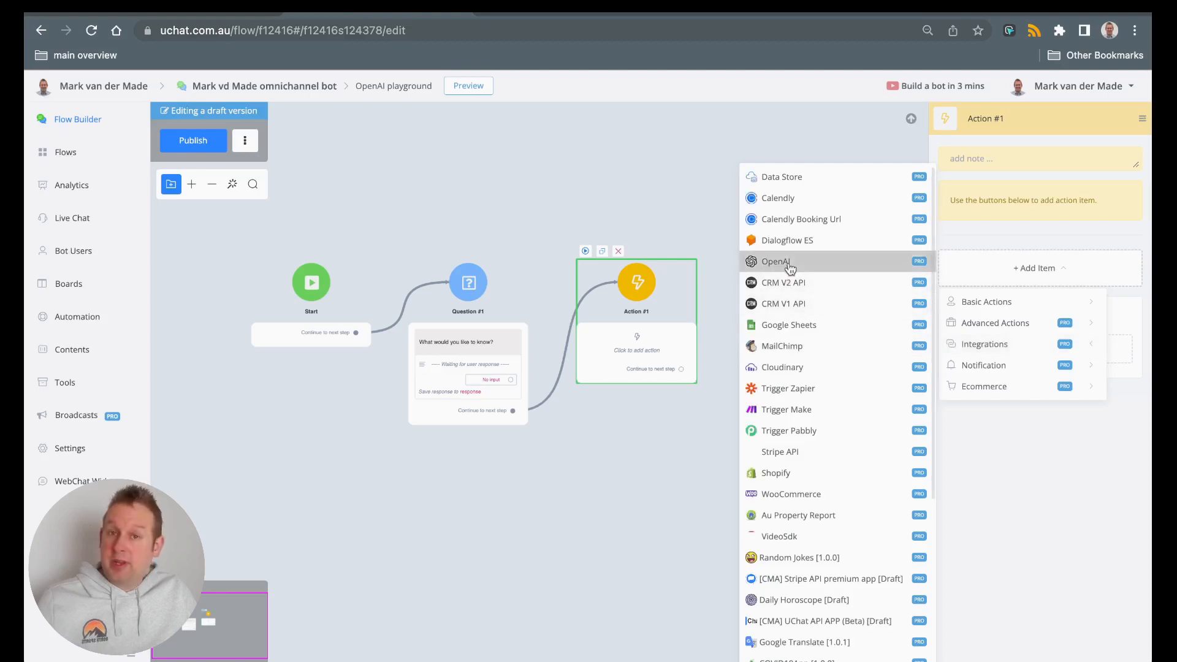
click(790, 264)
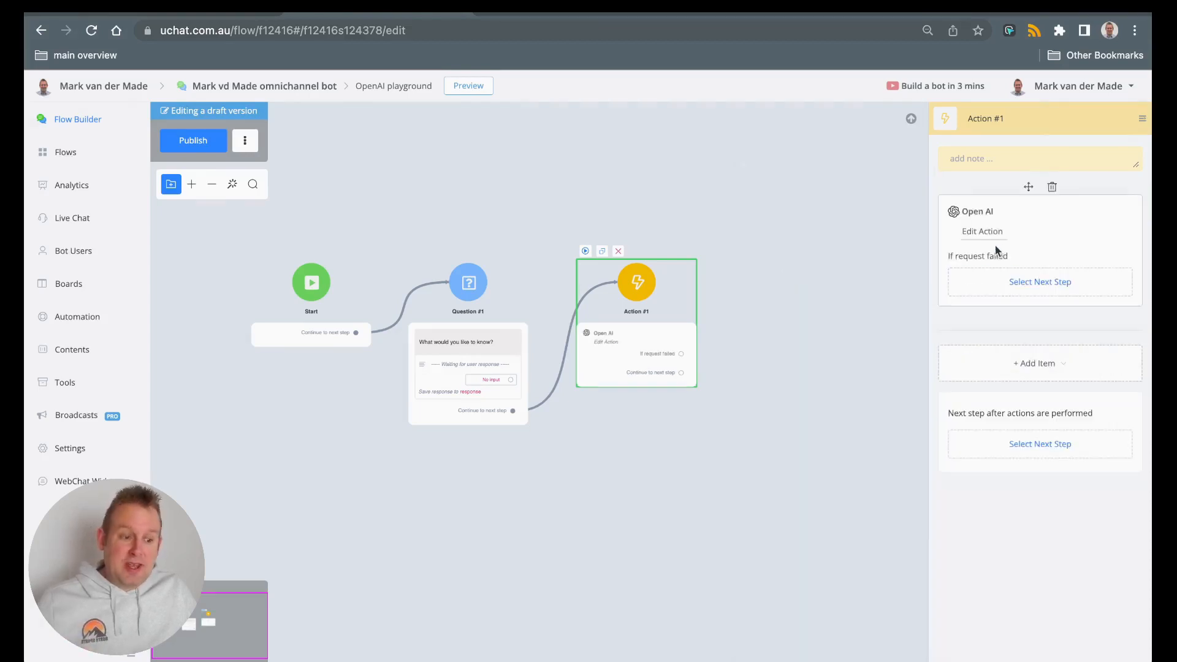
click(990, 236)
click(424, 183)
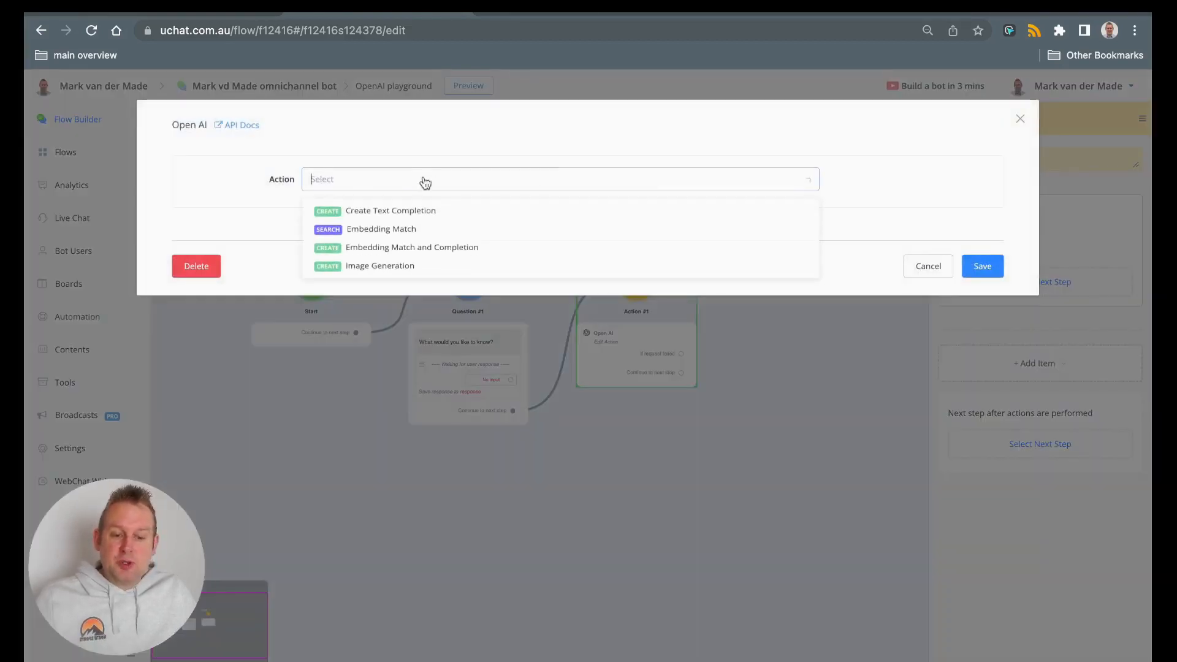
click(469, 216)
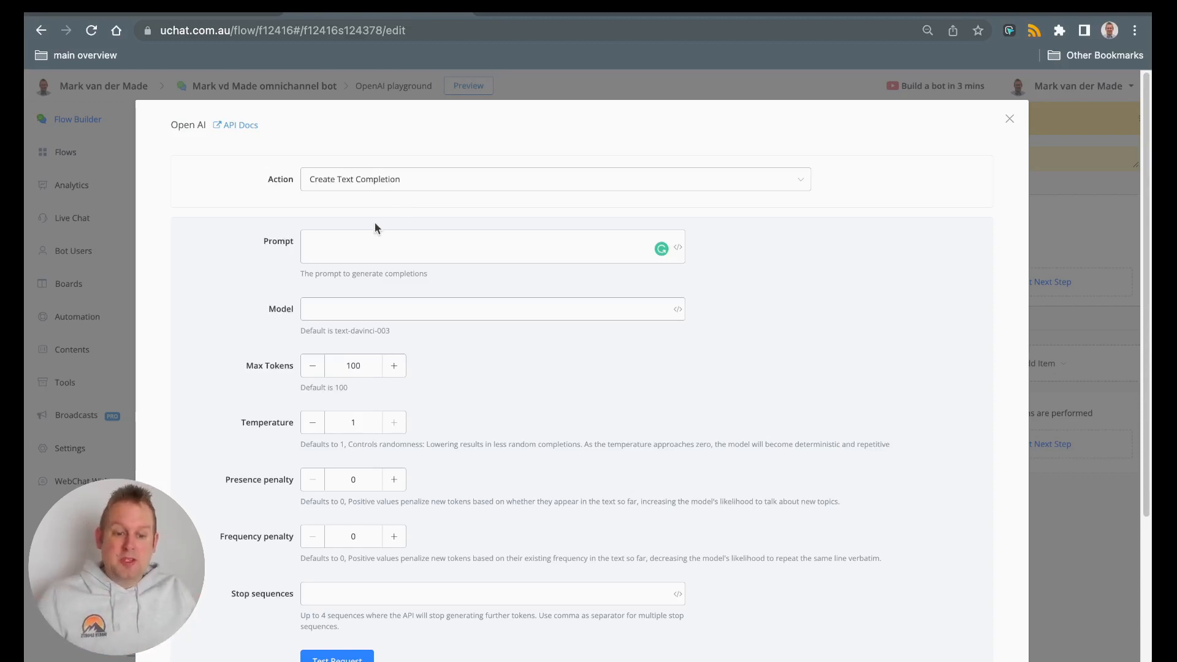
Set the completion prompt to the response user field variable
click(376, 256)
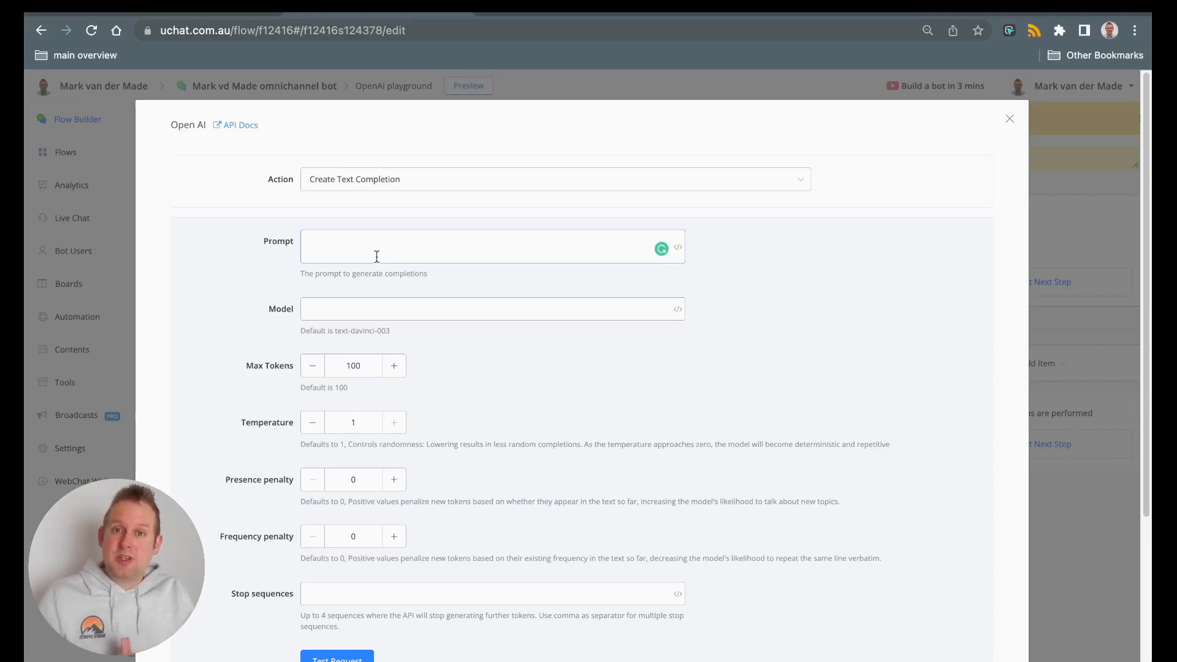
text({{res)
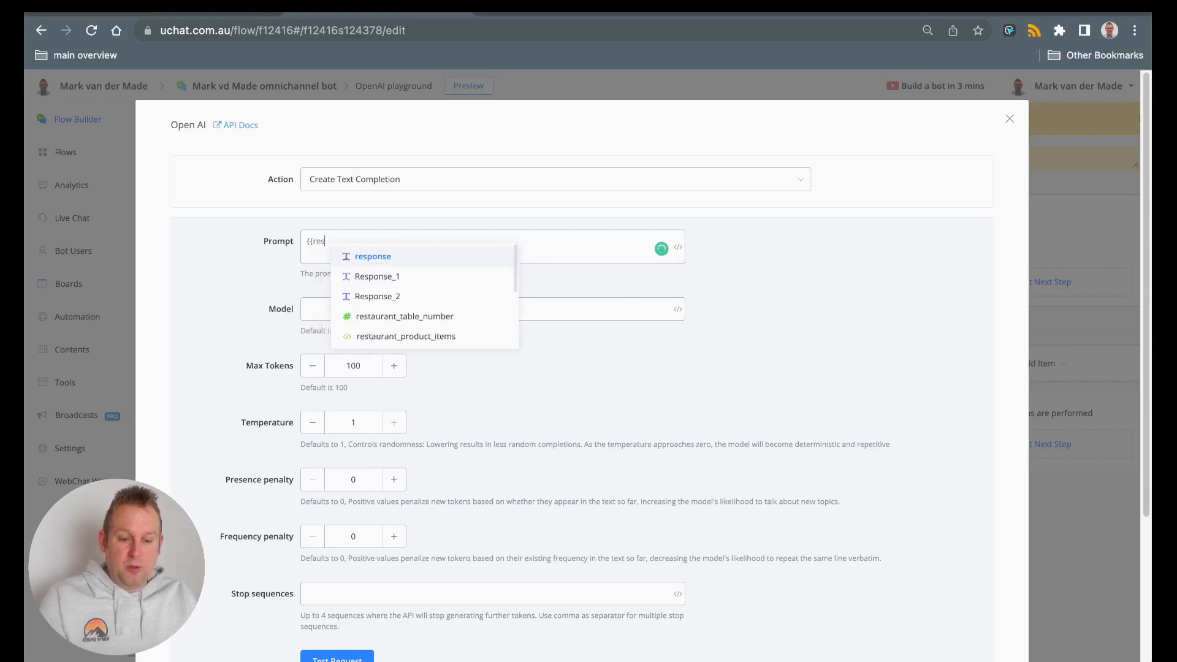
key(Return)
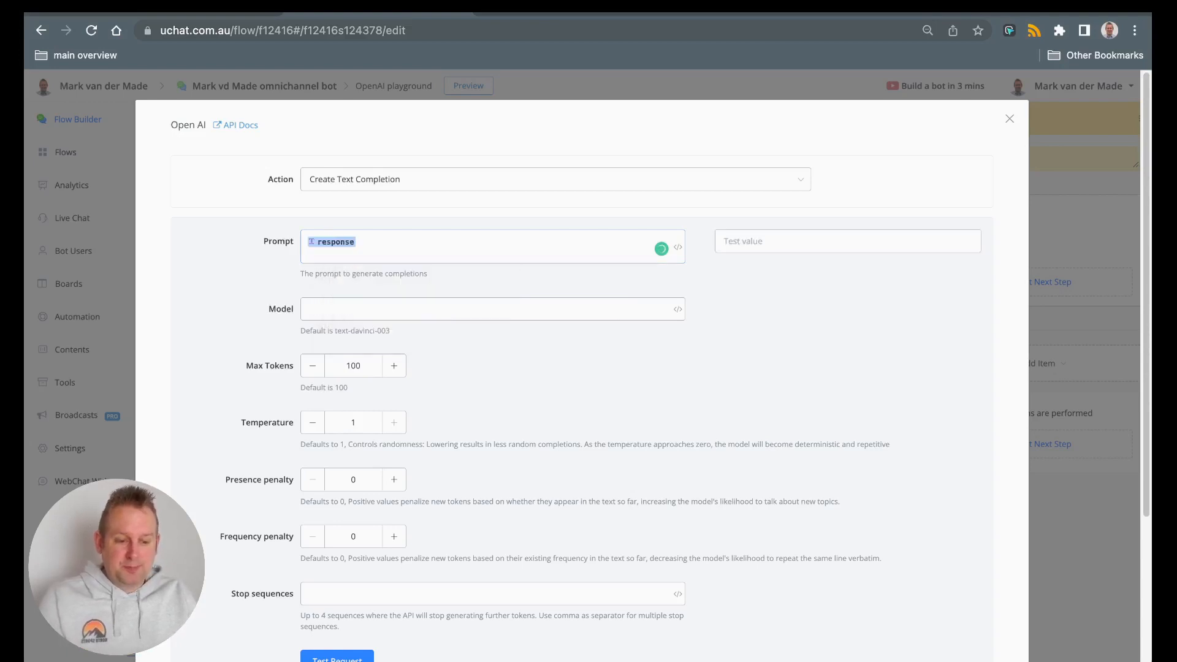
Set the prompt's test value to "give me 5 tips on a successful marketing campaign"
click(808, 244)
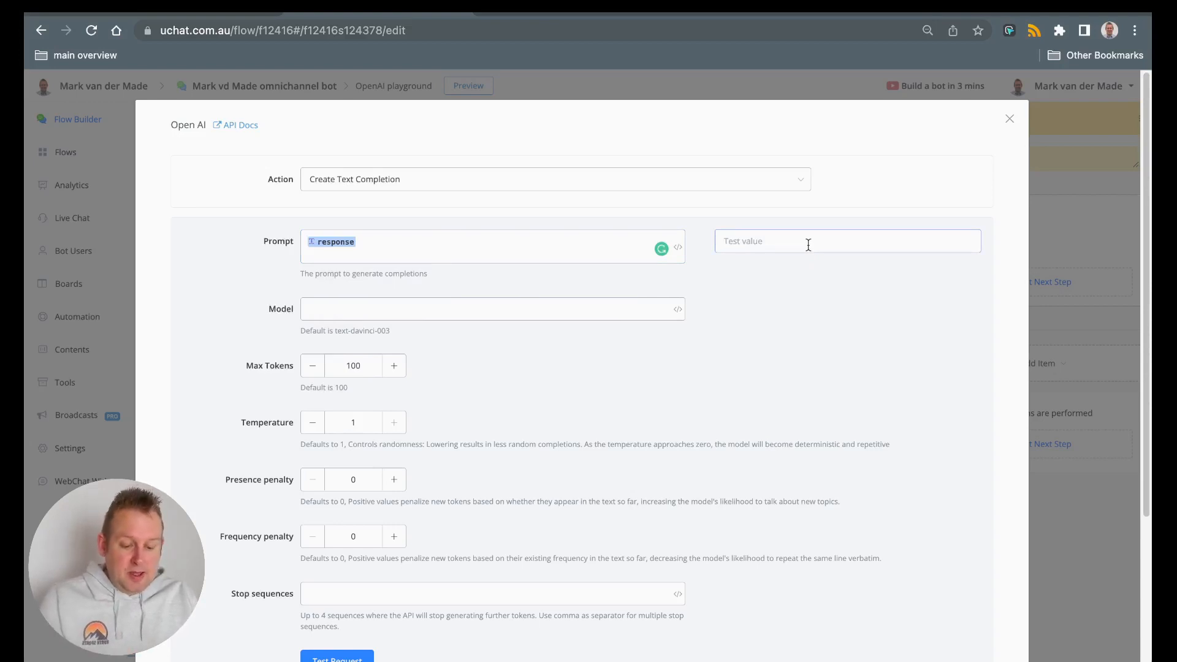
text(give me 5 t)
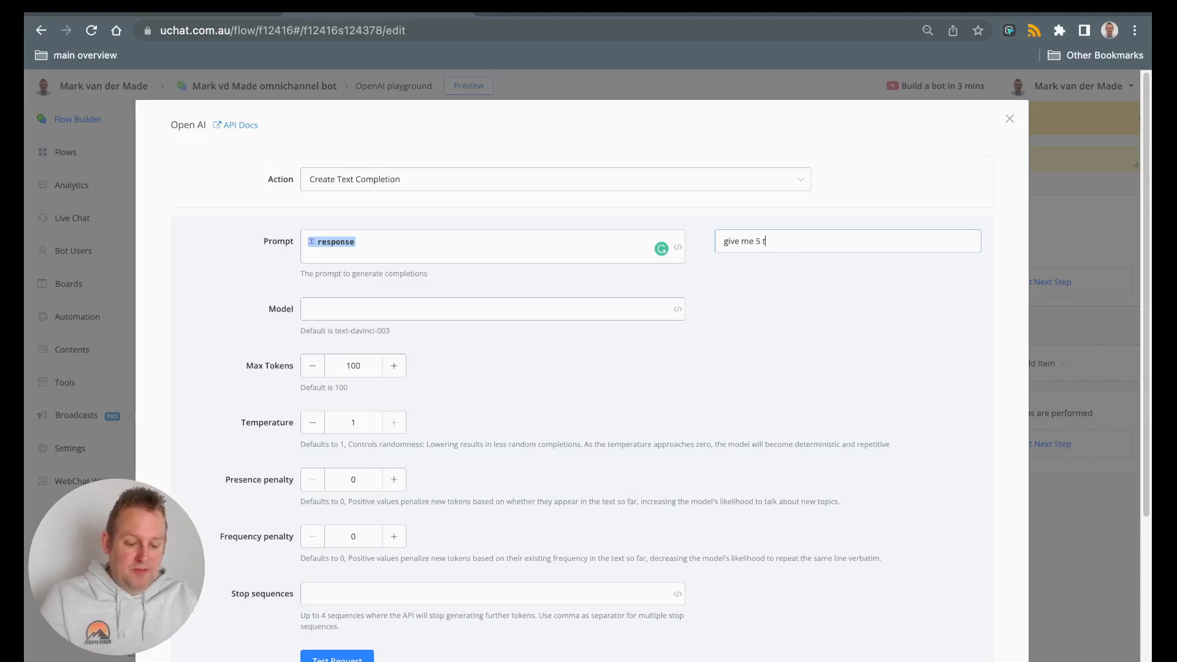
text(ips on )
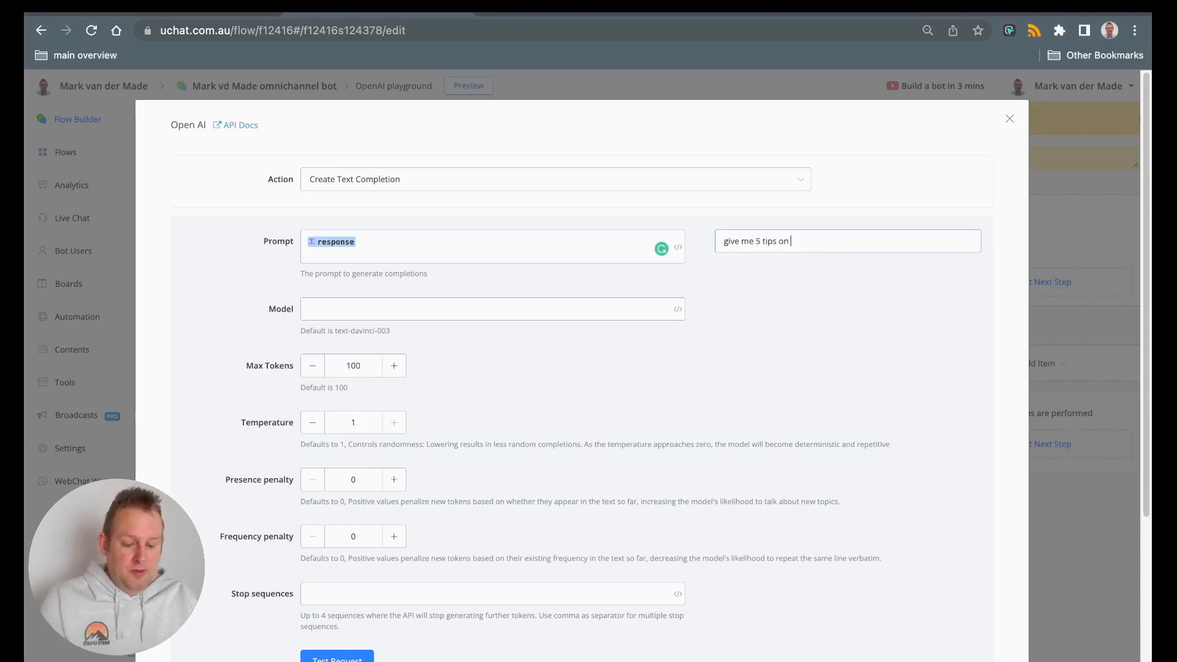
text(a ussucc)
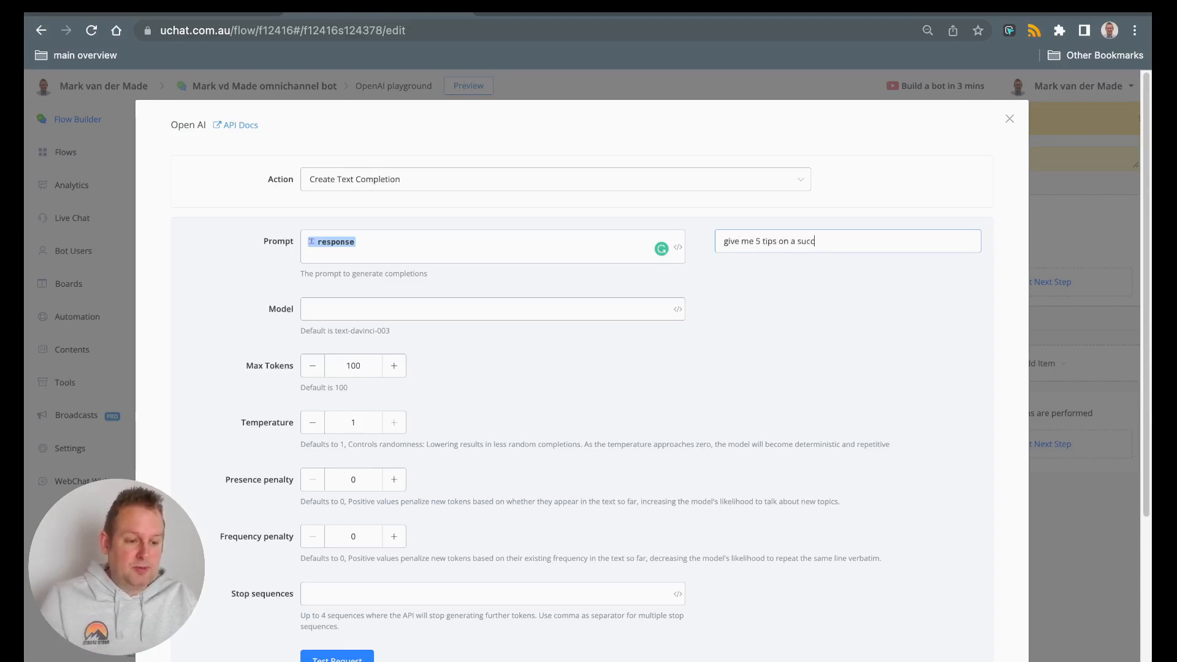
text(esful m)
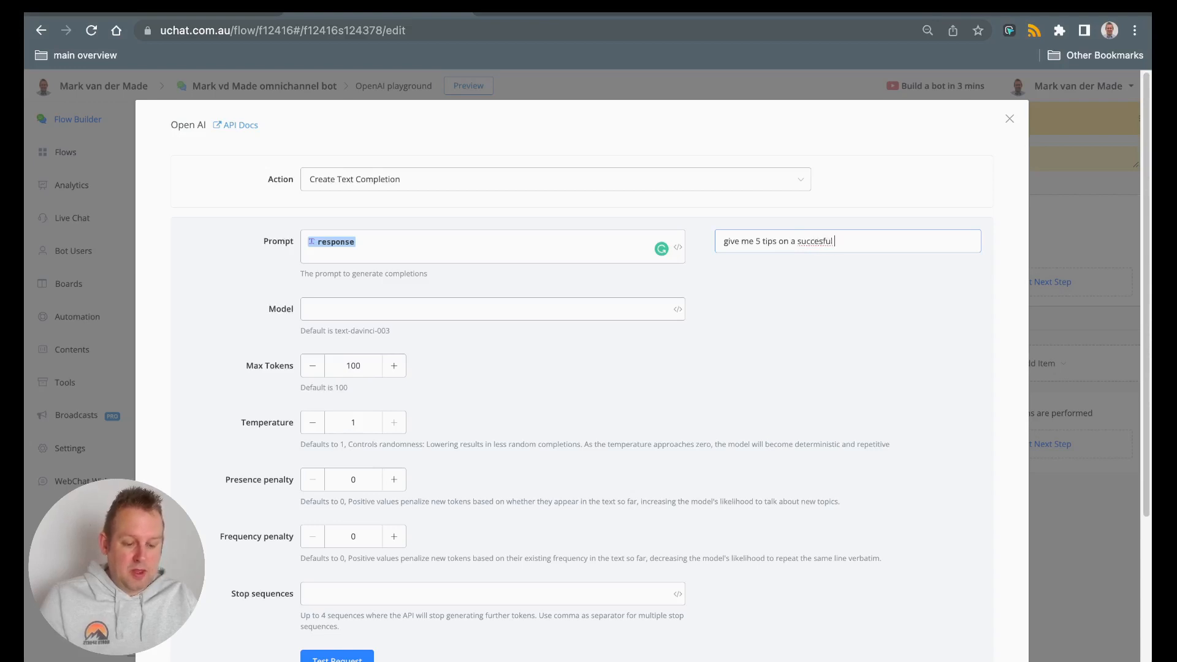
key(BackSpace)
key(BackSpace)
key(BackSpace)
key(BackSpace)
key(BackSpace)
text(sg)
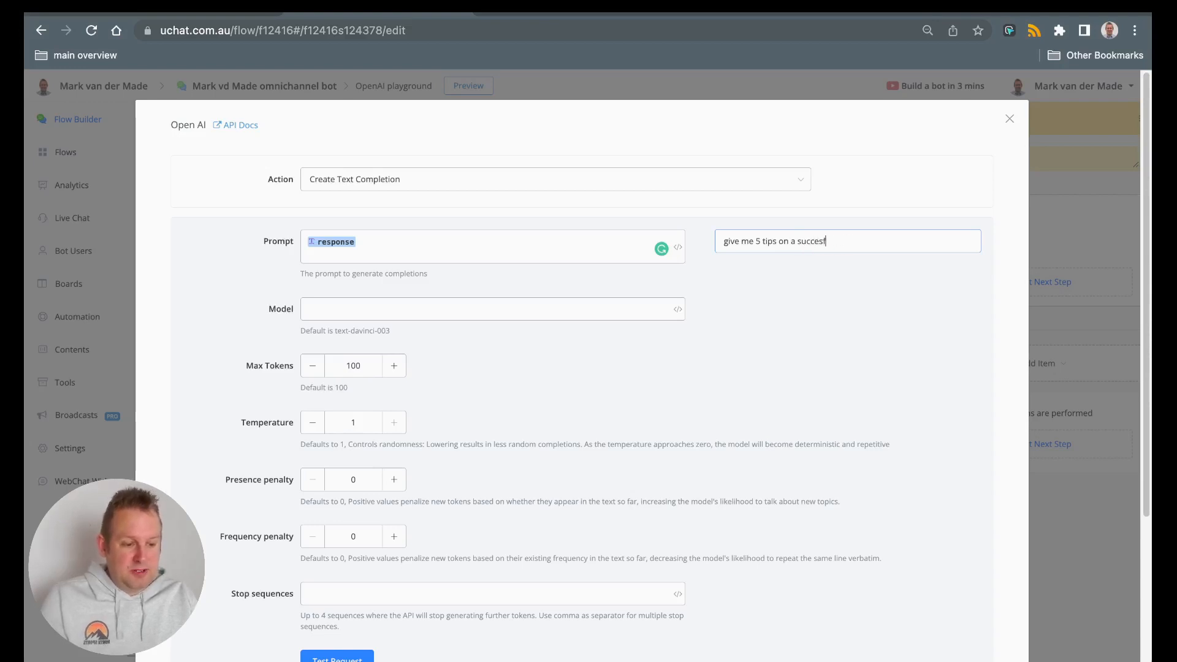
key(BackSpace)
text(ful ma)
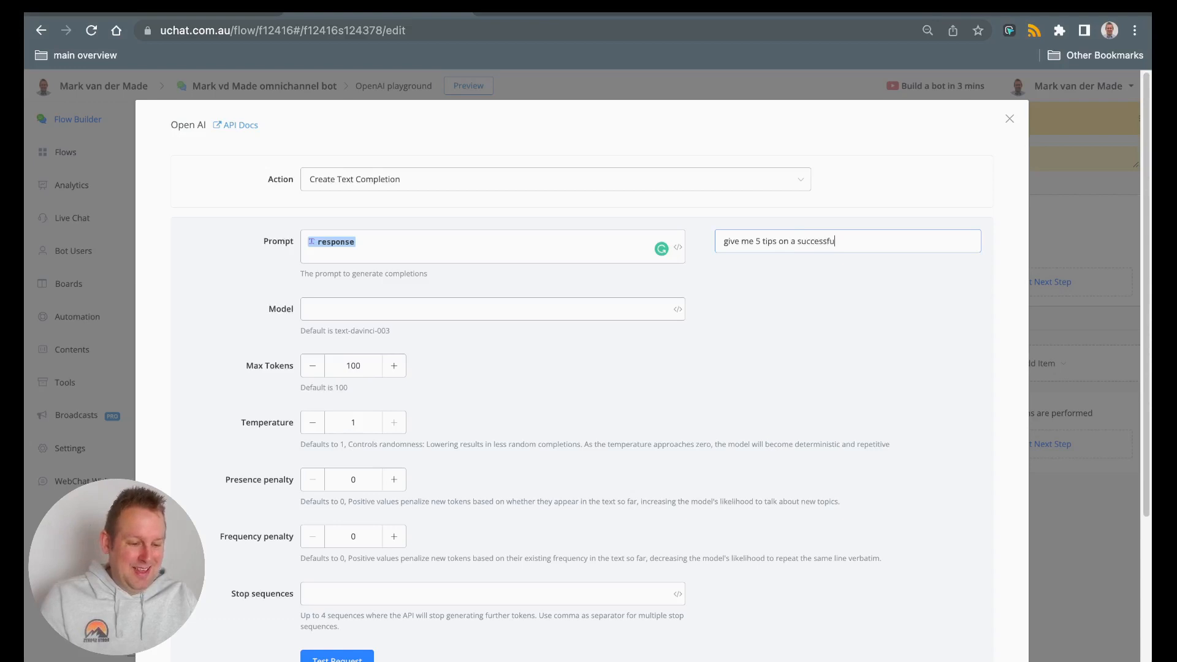
text(rketing )
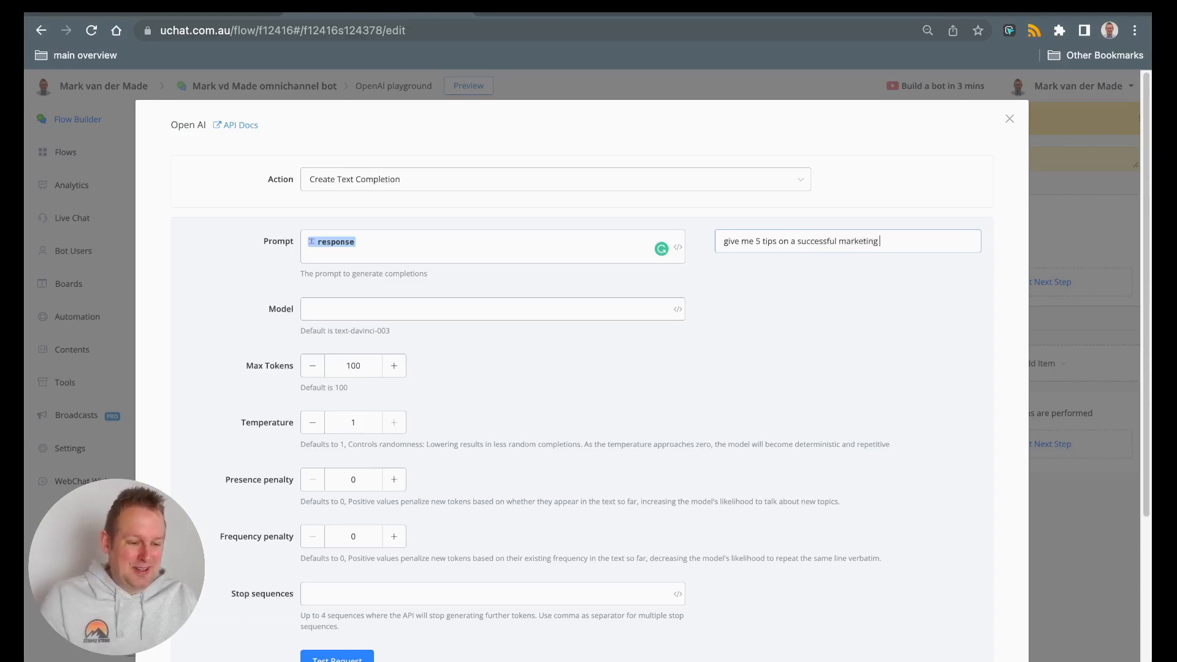
text(cam)
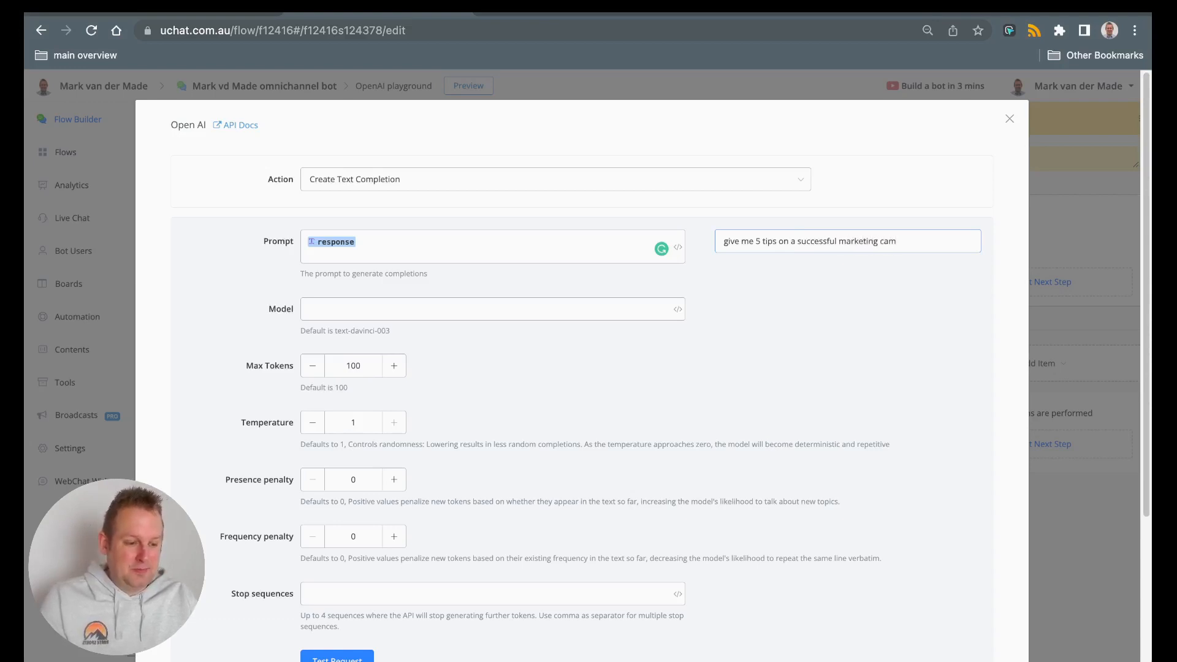
text(paign)
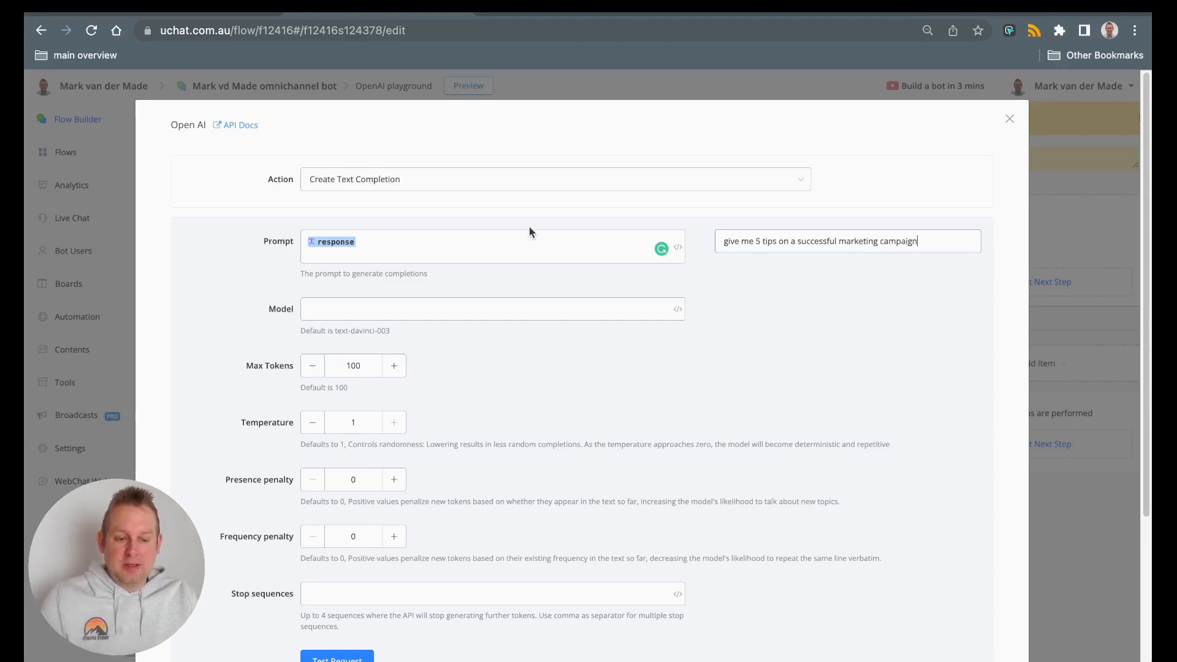
click(528, 306)
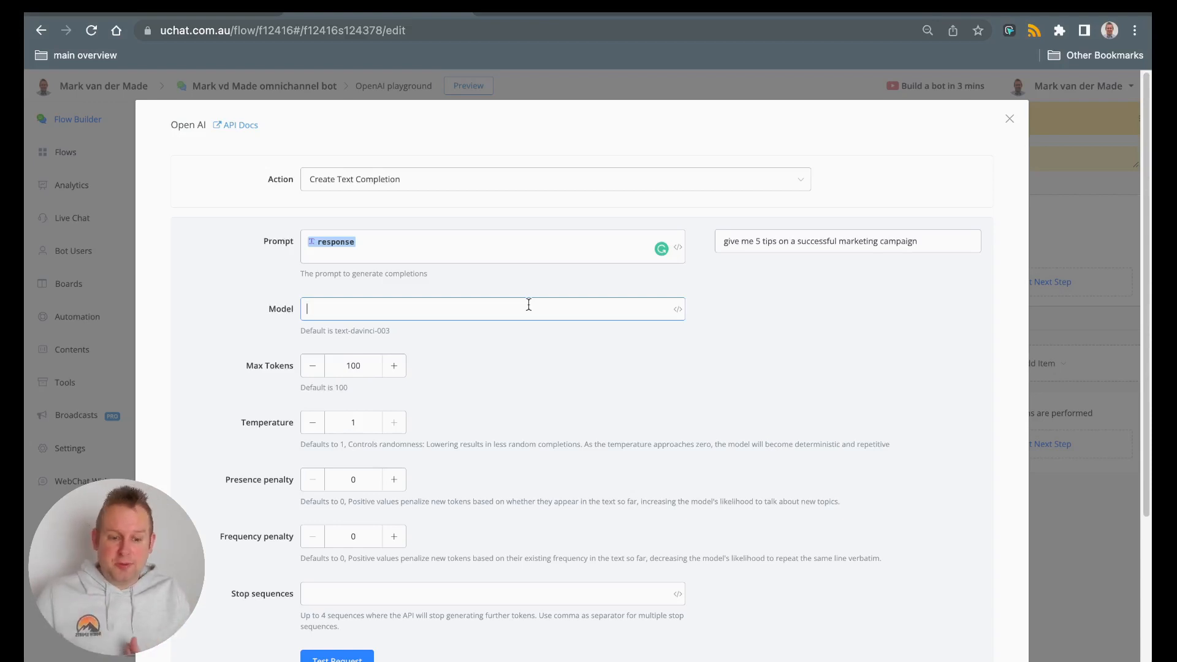
click(513, 353)
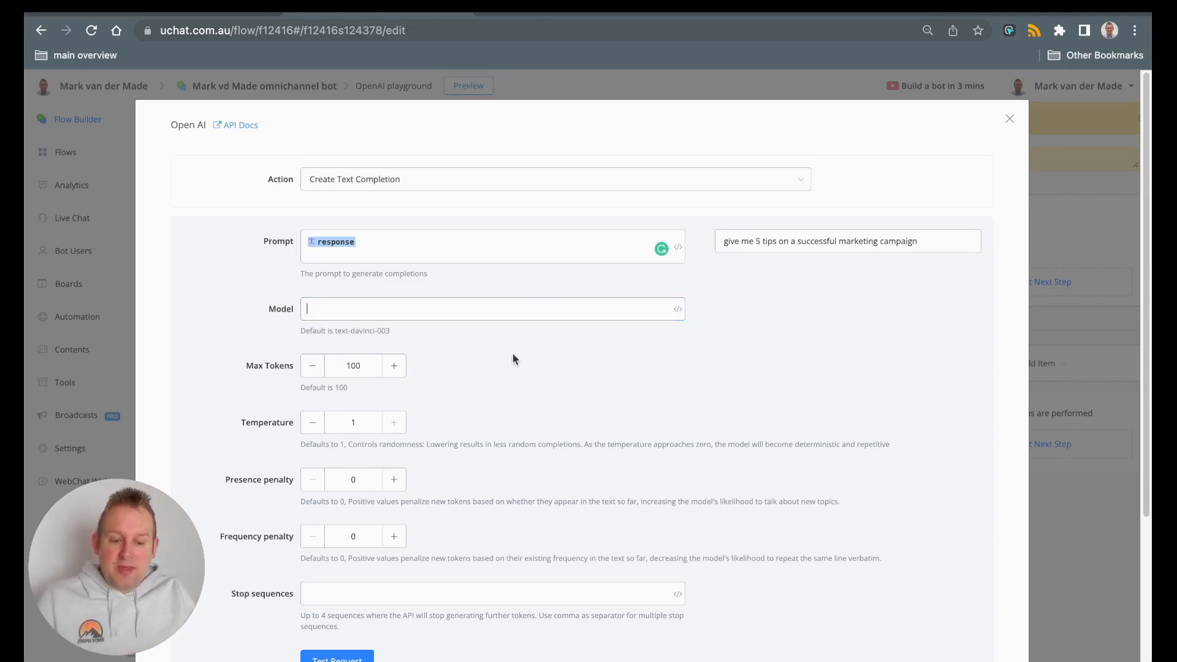
Run a test request of the text completion with the current settings and bring up its sample response data
scroll(514, 355, down, 1)
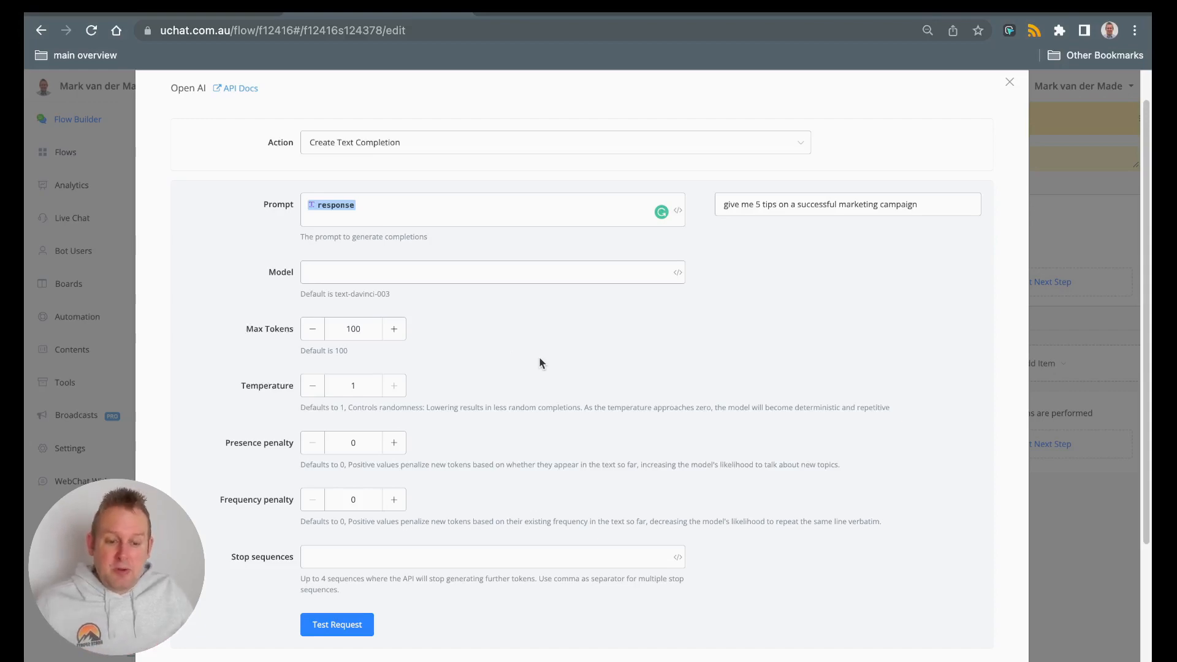
scroll(539, 357, down, 5)
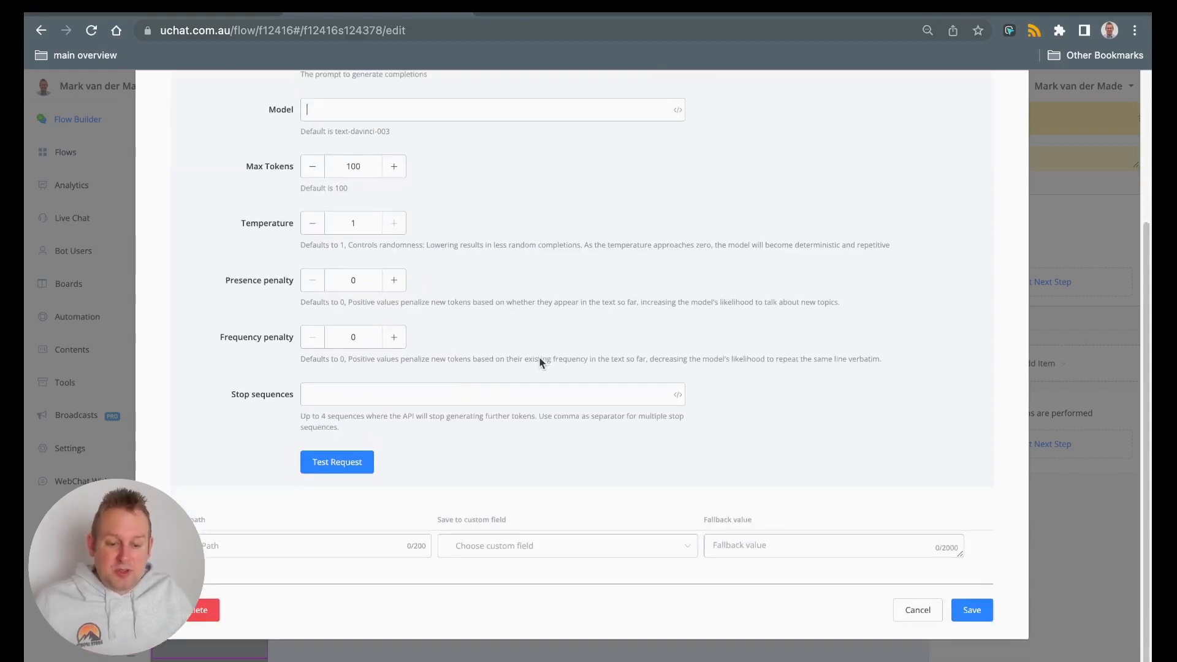
click(351, 467)
scroll(600, 408, up, 5)
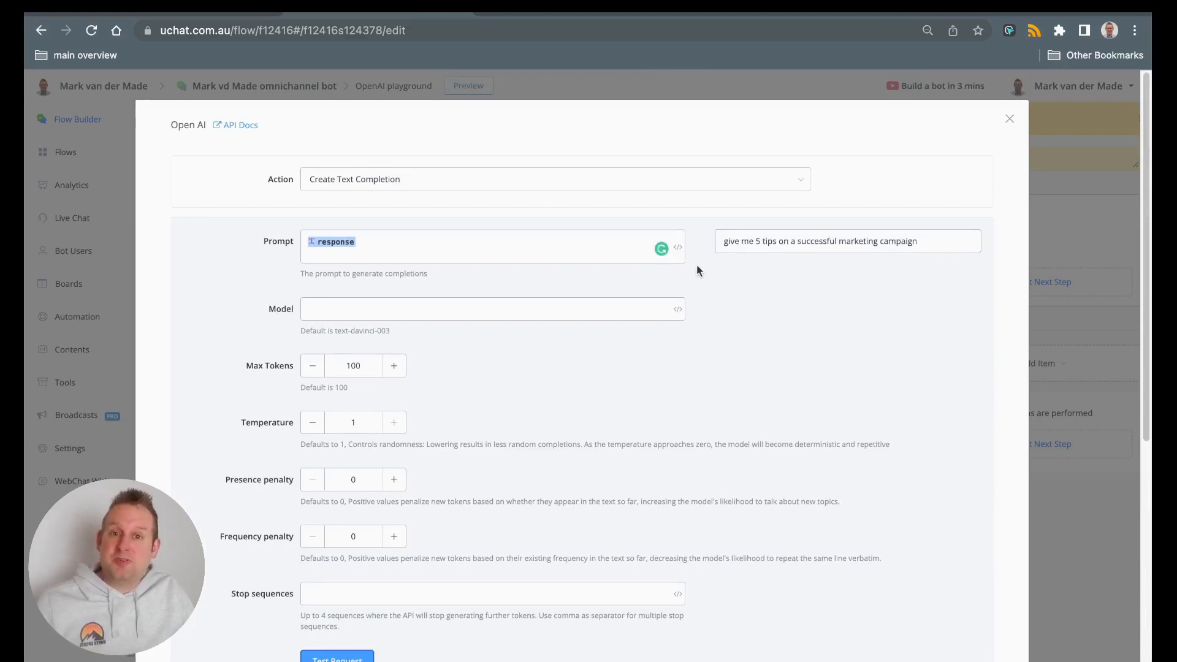
scroll(697, 277, down, 8)
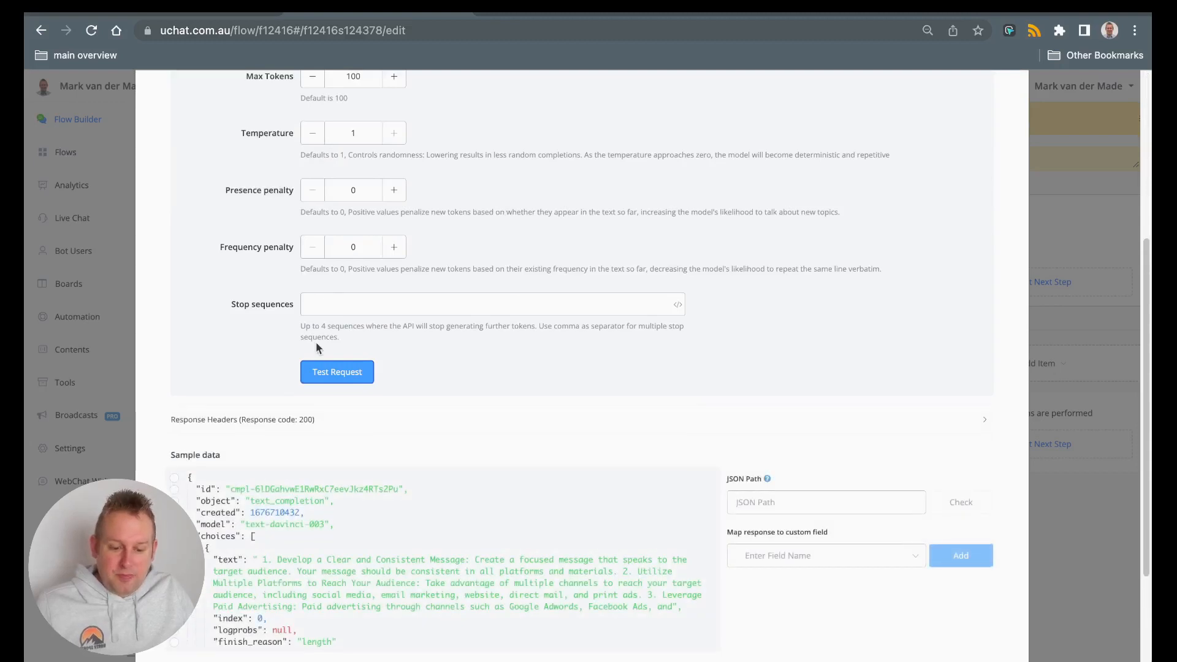
Pick $.choices[0].text in the sample data and examine the generated text for completeness
scroll(315, 346, down, 4)
click(288, 367)
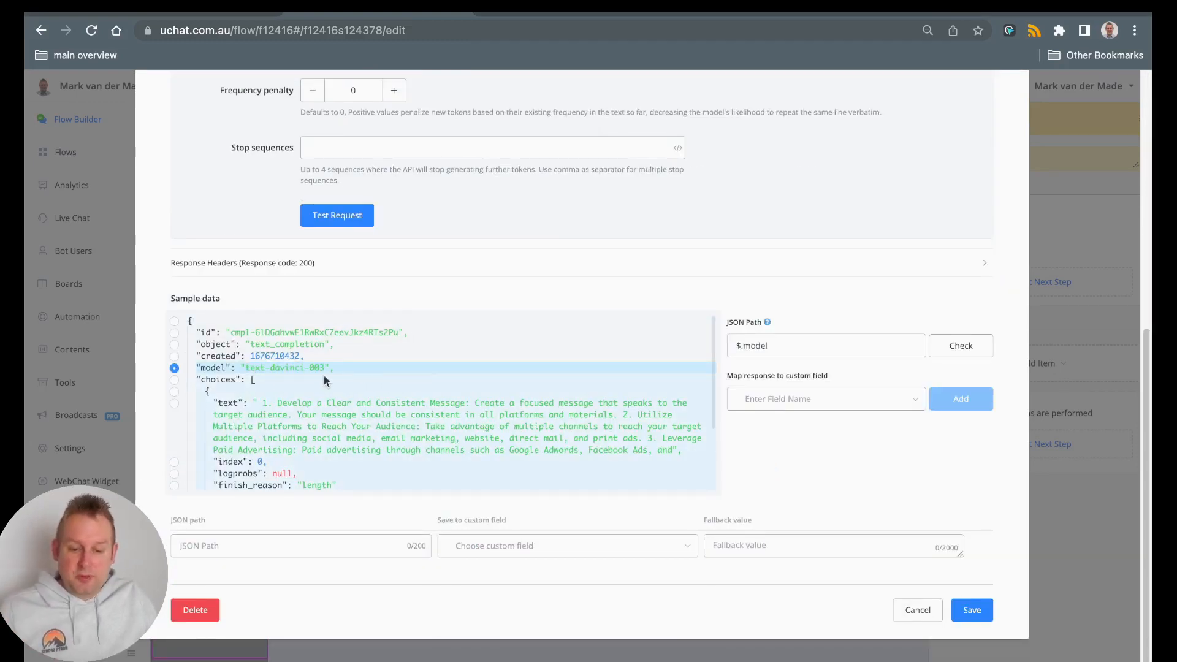
click(174, 381)
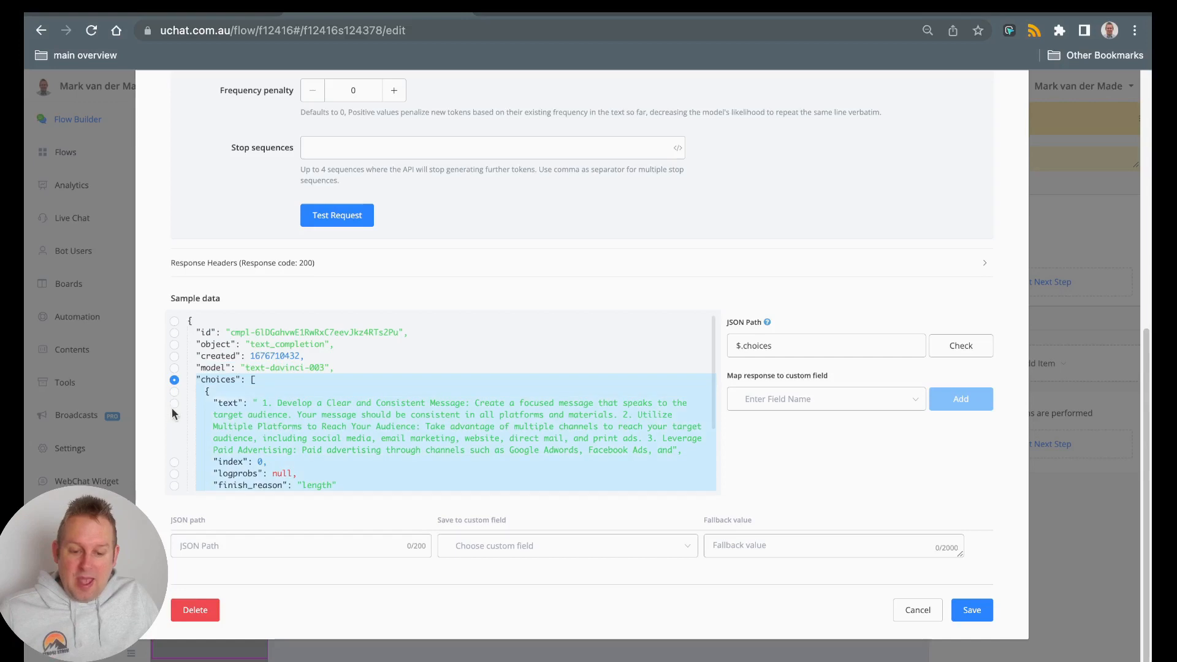
click(174, 403)
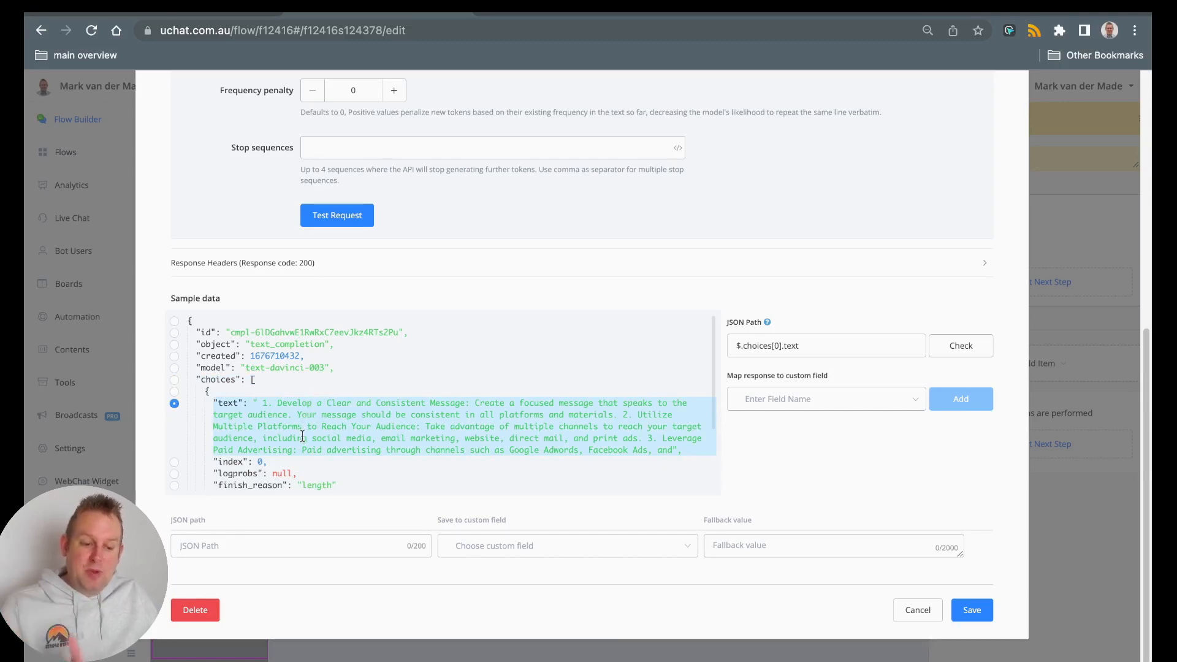
scroll(626, 416, down, 1)
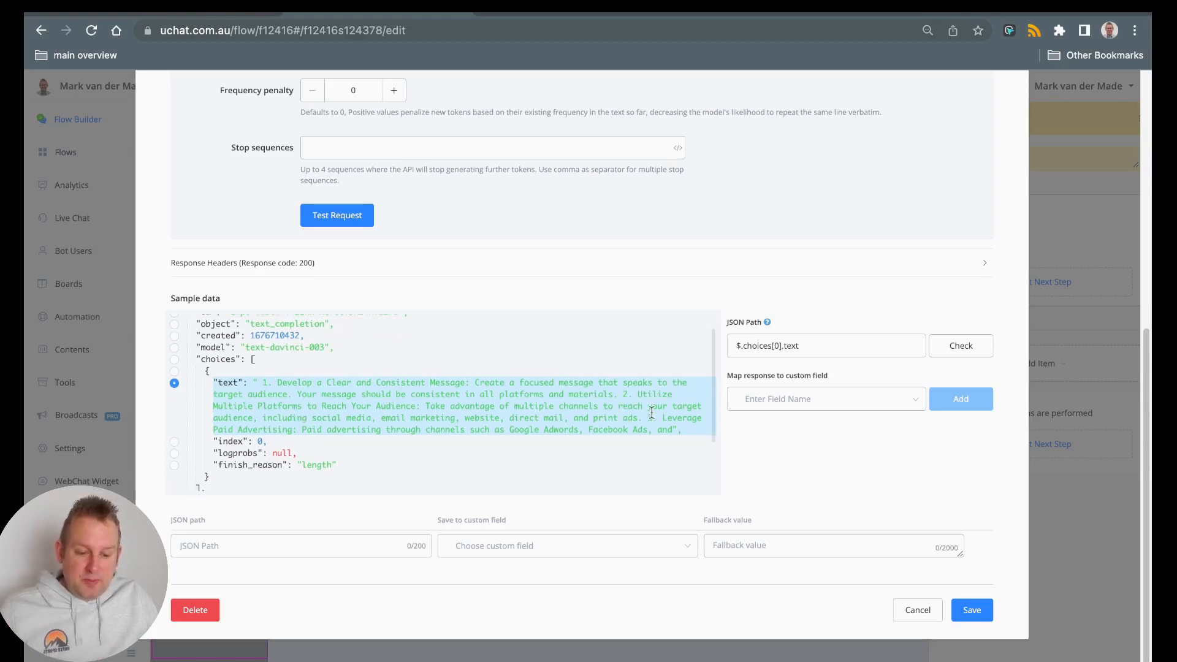
scroll(625, 416, down, 1)
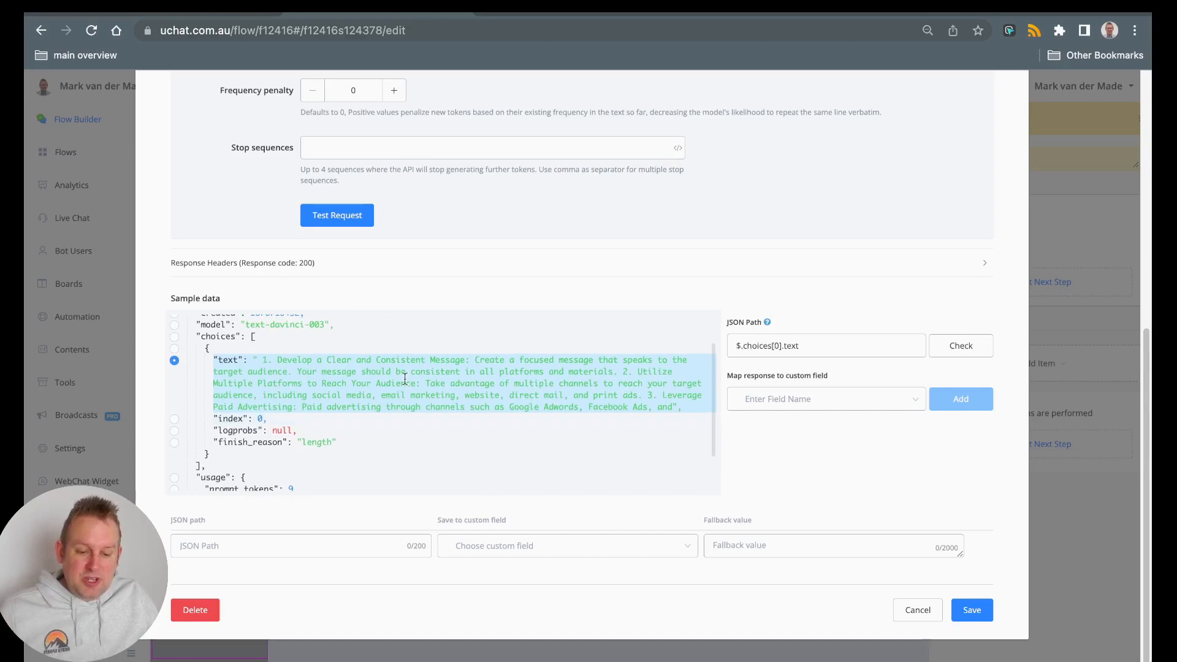
drag(698, 408, 254, 361)
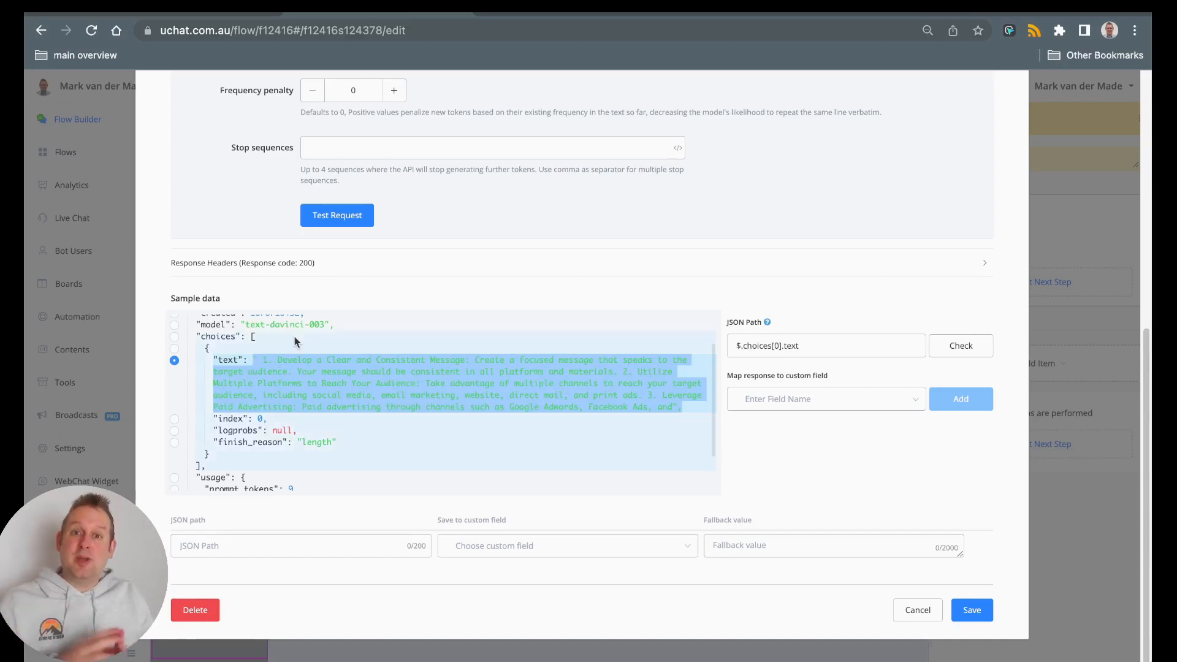
Set Max Tokens to 500 and run the text completion test request again
scroll(417, 242, up, 5)
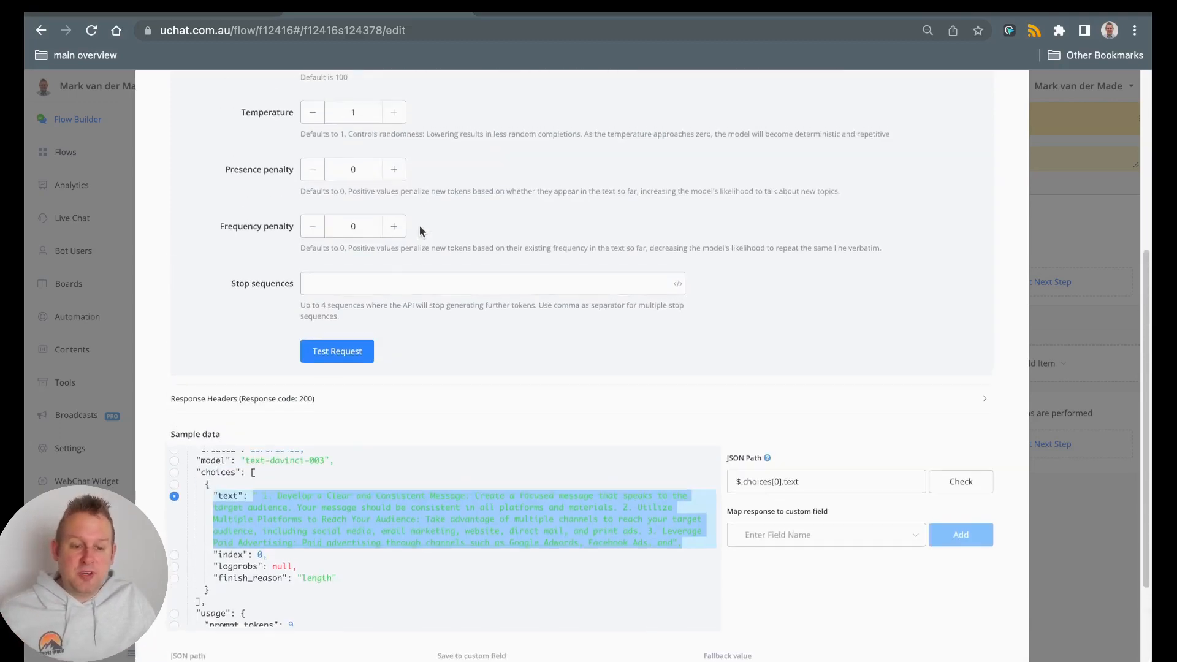
double_click(359, 188)
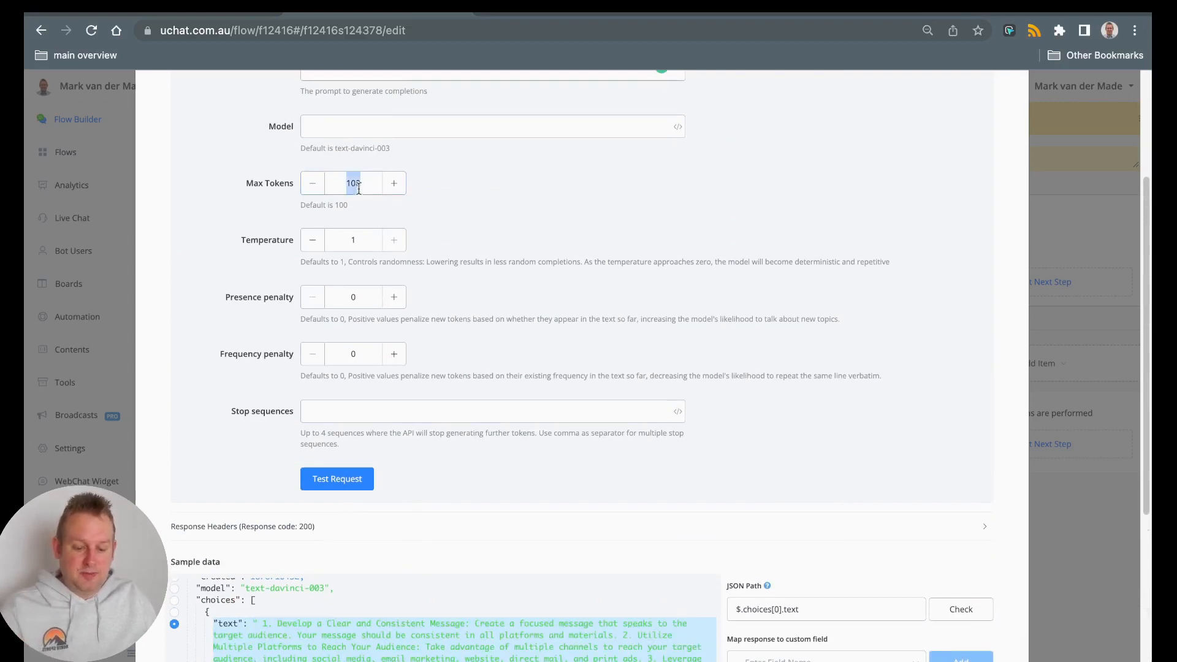
text(500)
scroll(551, 186, down, 3)
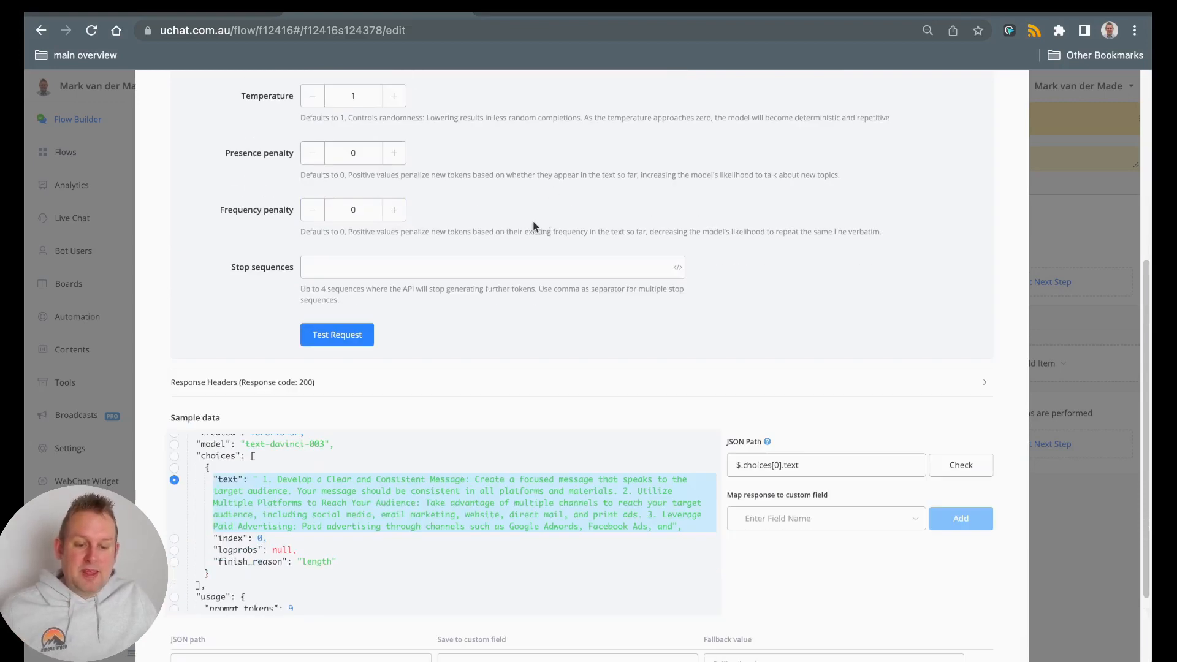
click(361, 344)
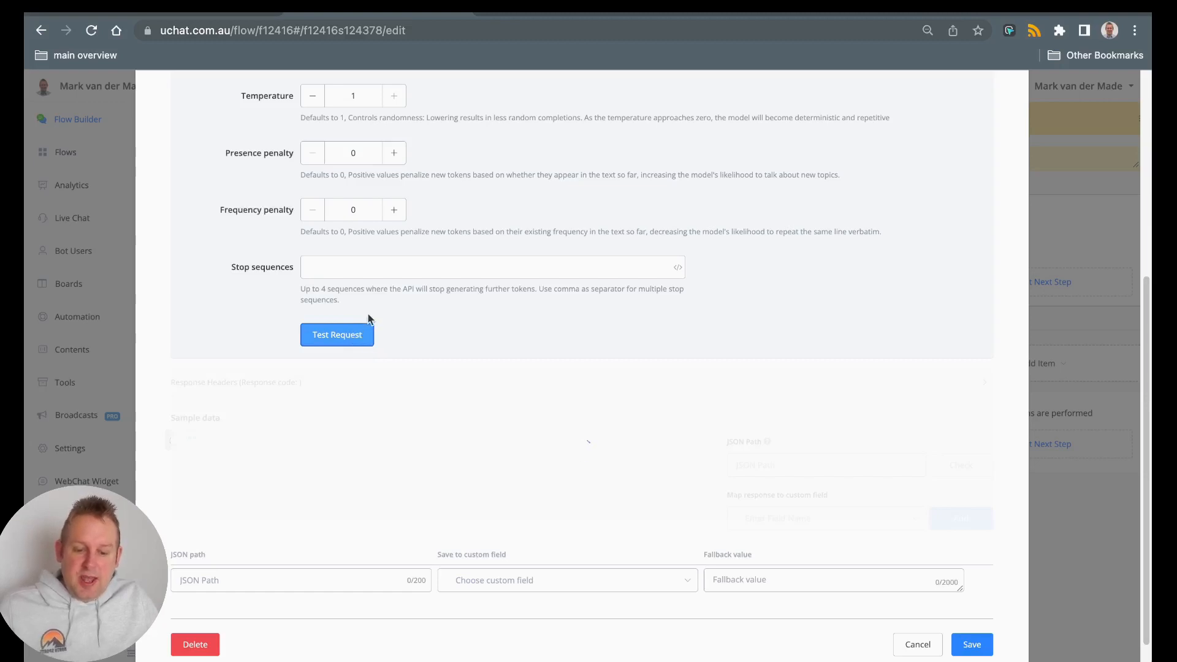
Examine the new sample response's generated text, checking each numbered marketing tip through to the end
scroll(392, 444, down, 1)
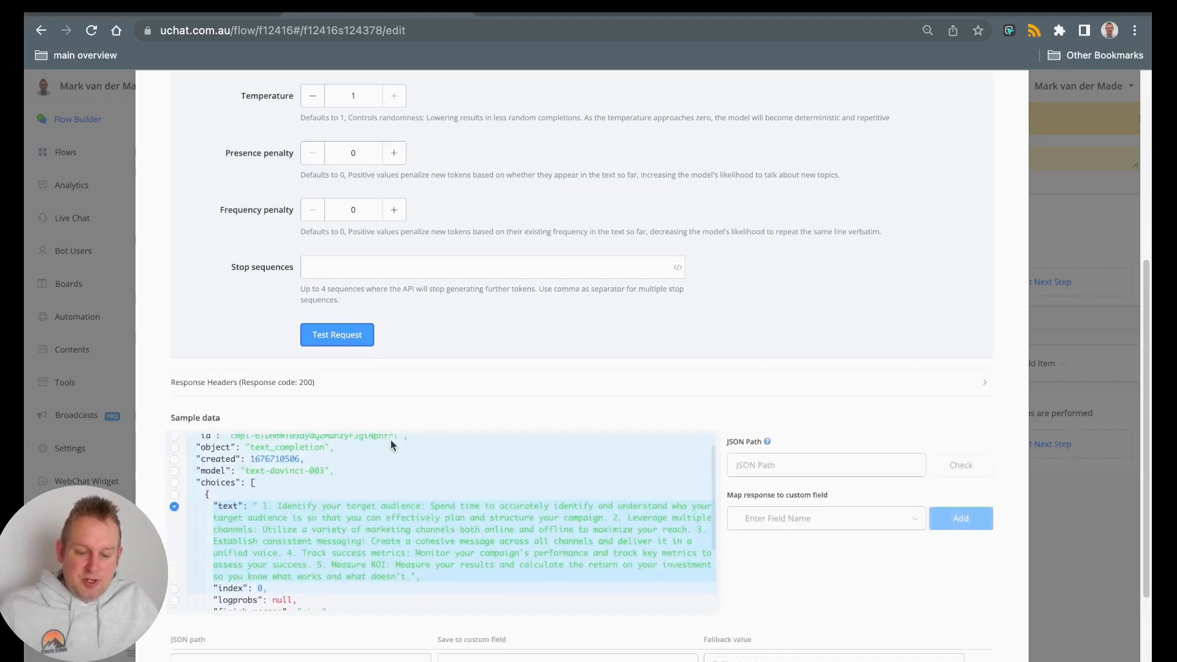
scroll(391, 445, down, 1)
scroll(391, 444, down, 2)
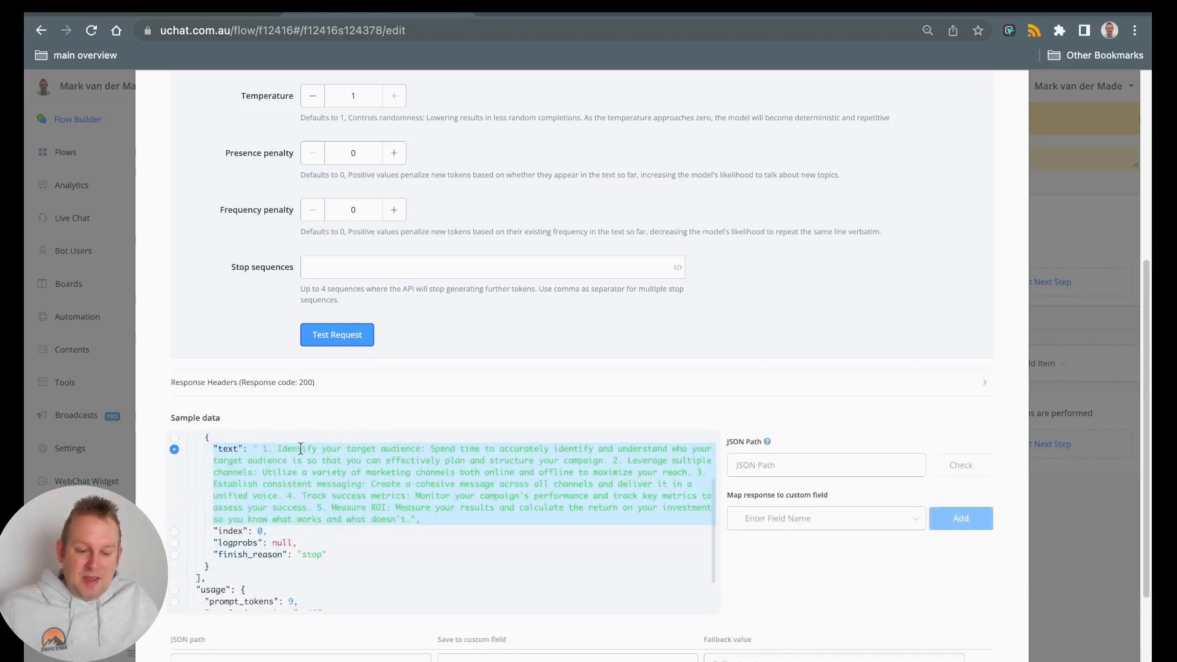
double_click(264, 449)
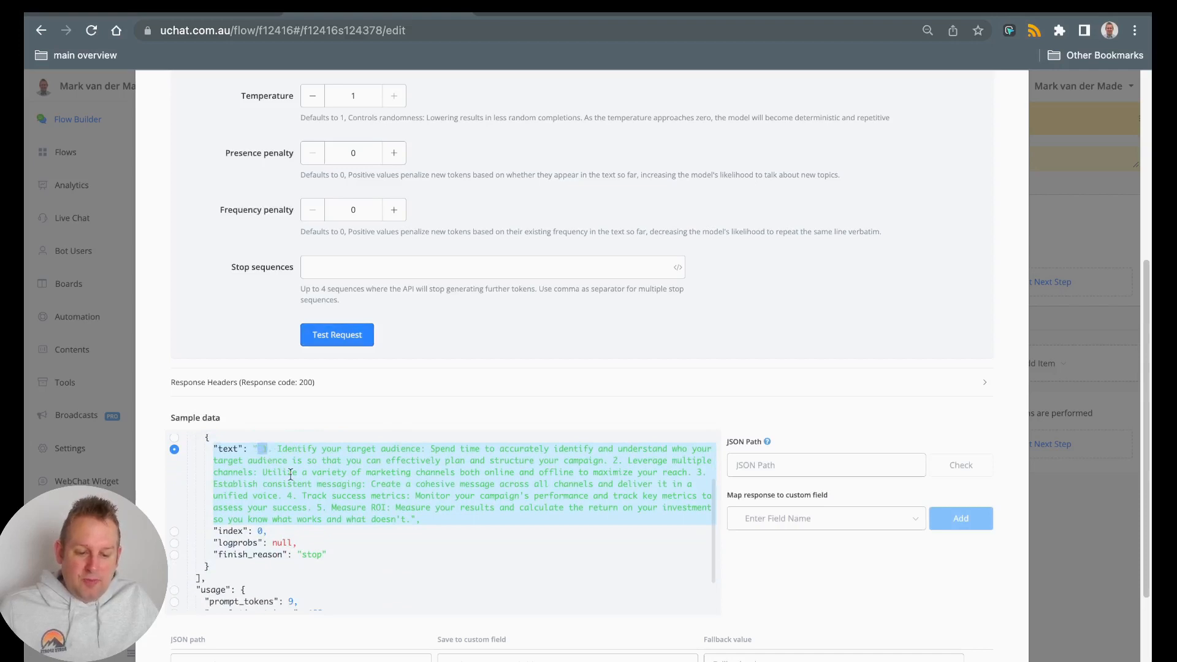
drag(622, 459, 602, 459)
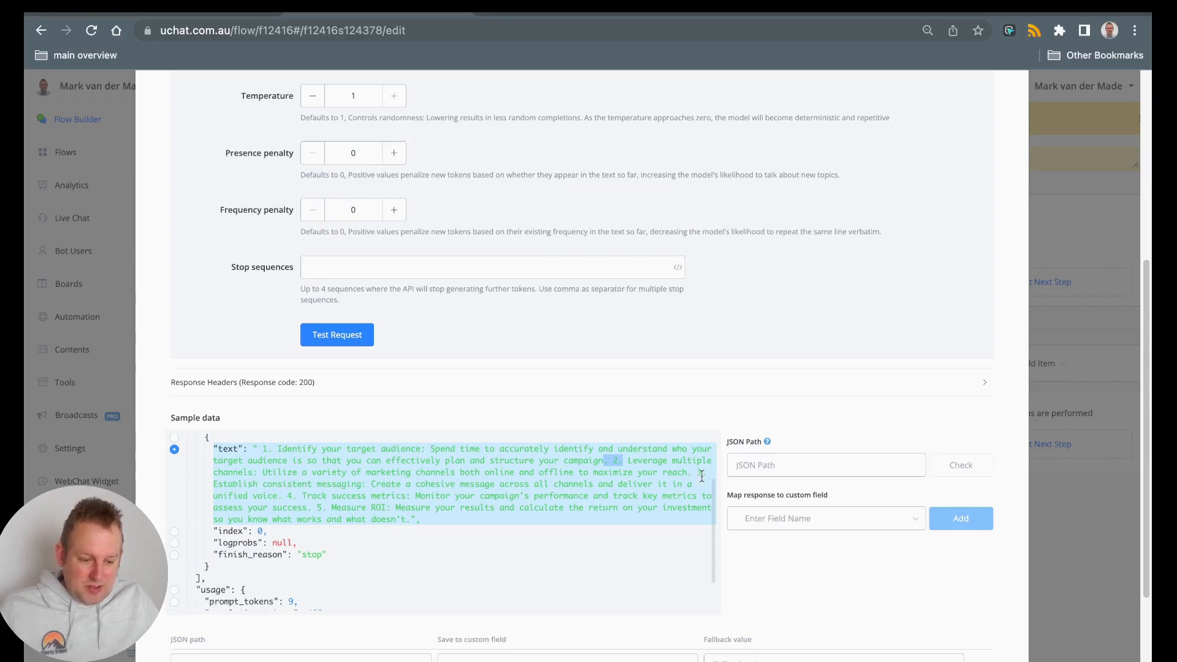
drag(706, 473, 696, 473)
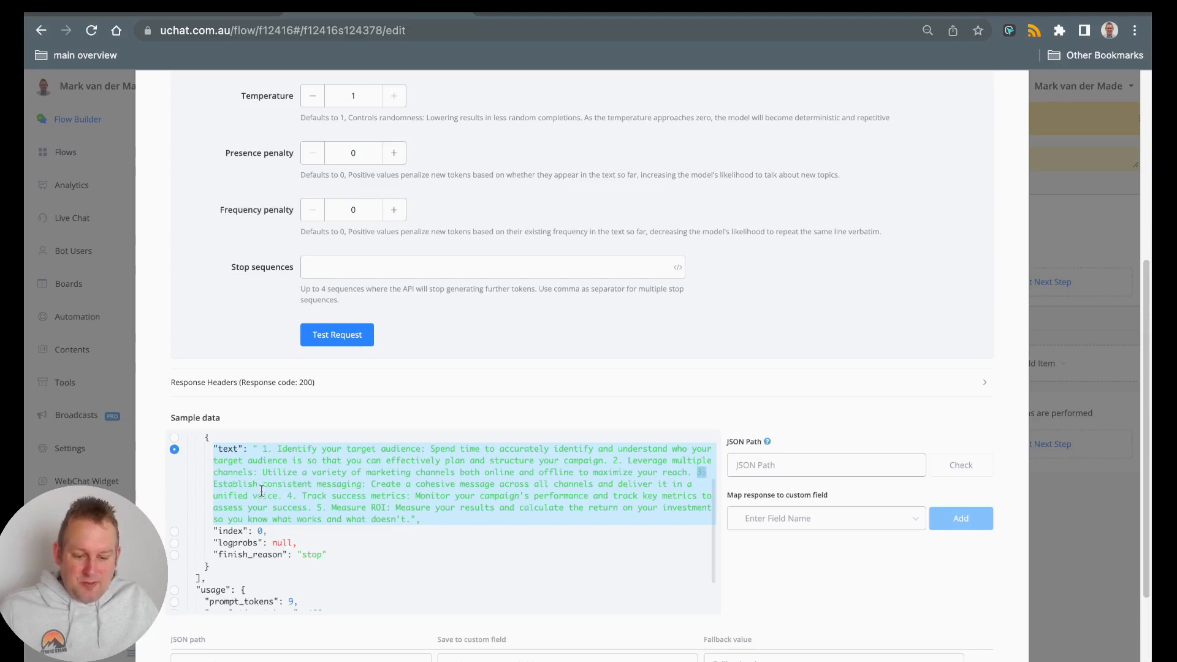
drag(282, 496, 312, 508)
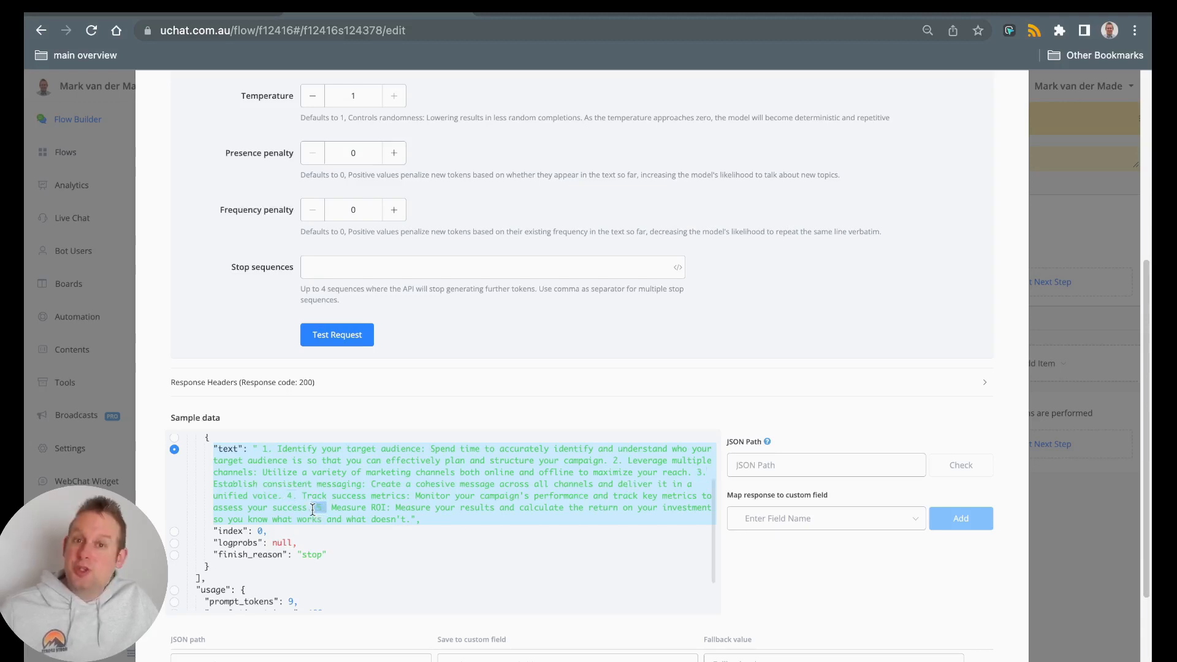
scroll(414, 503, up, 3)
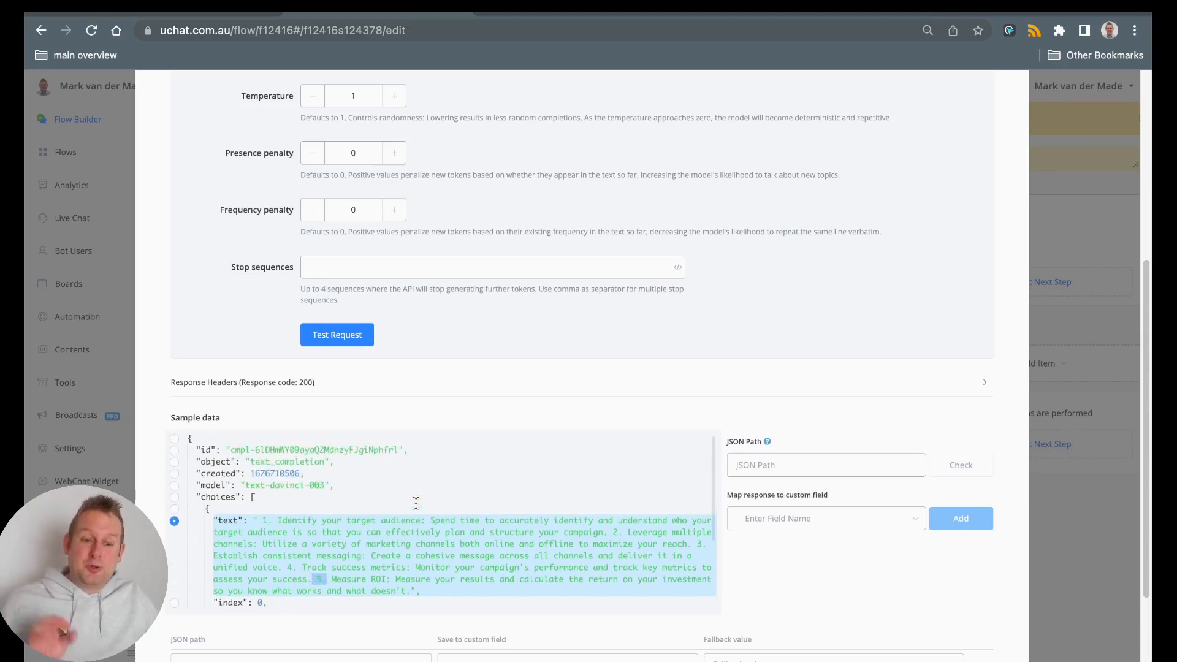
scroll(631, 328, up, 3)
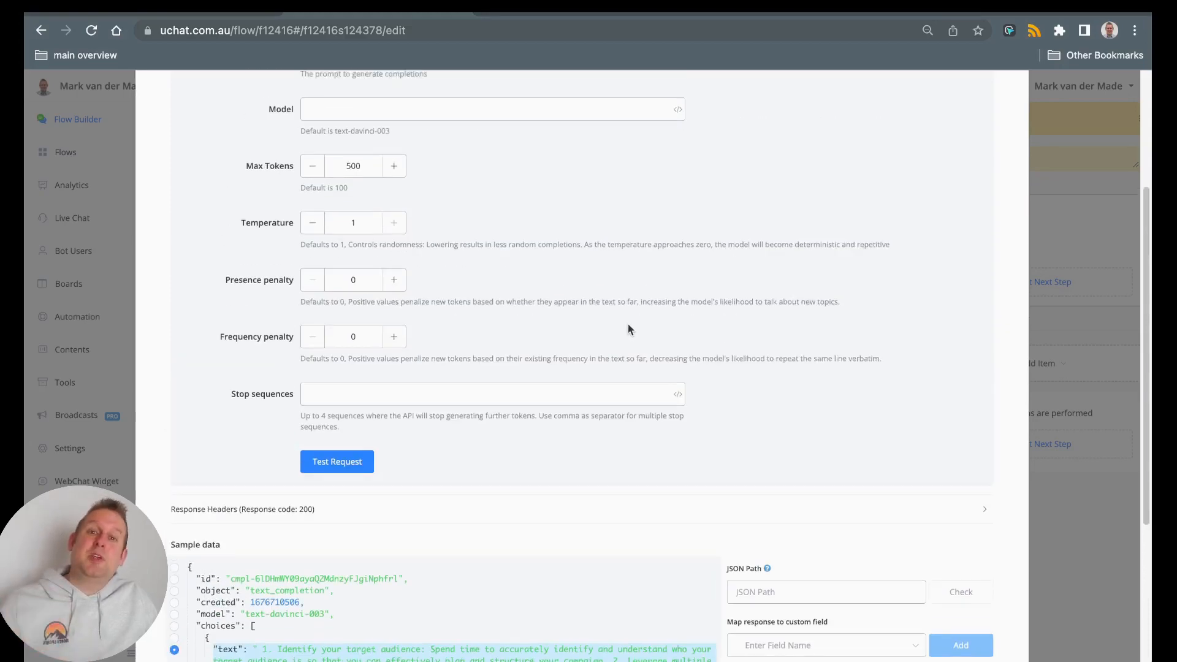
Pick the first choice's generated text in the sample data as the JSON path $.choices[0].text
scroll(626, 325, down, 1)
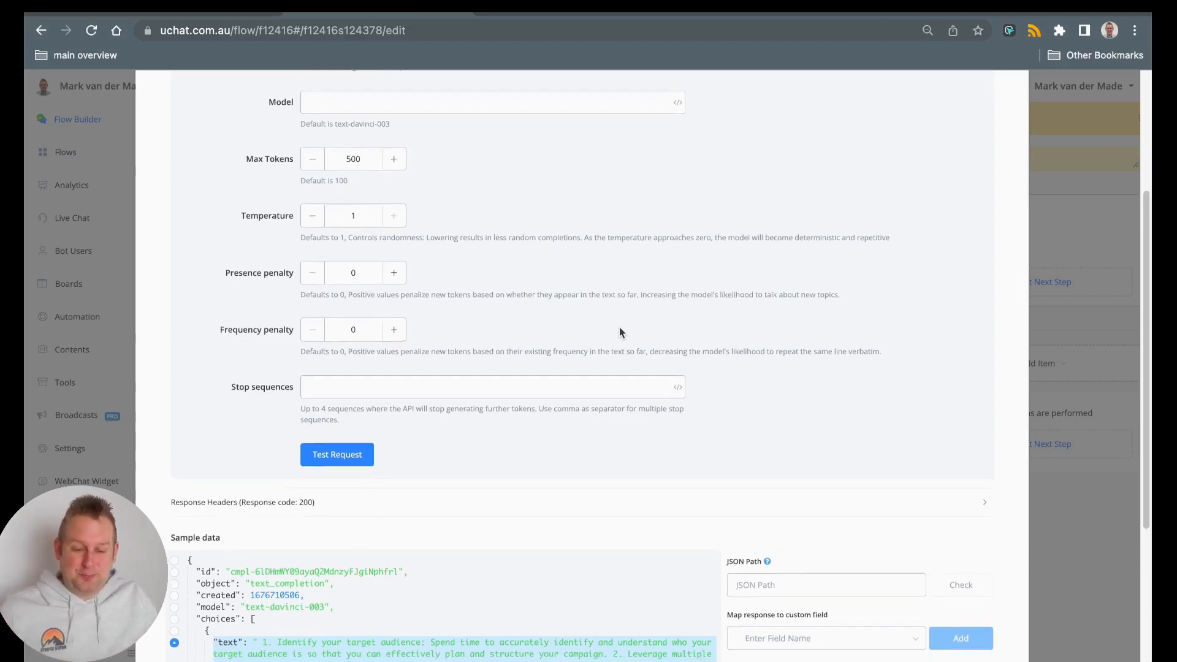
scroll(619, 326, down, 4)
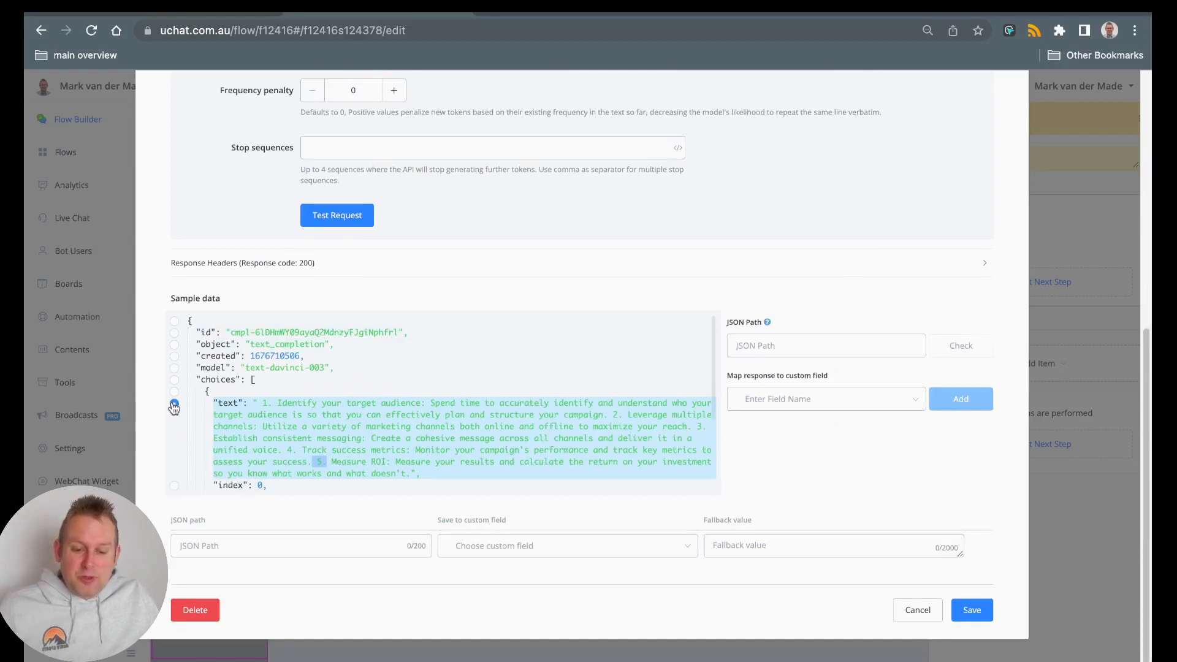
scroll(178, 406, down, 3)
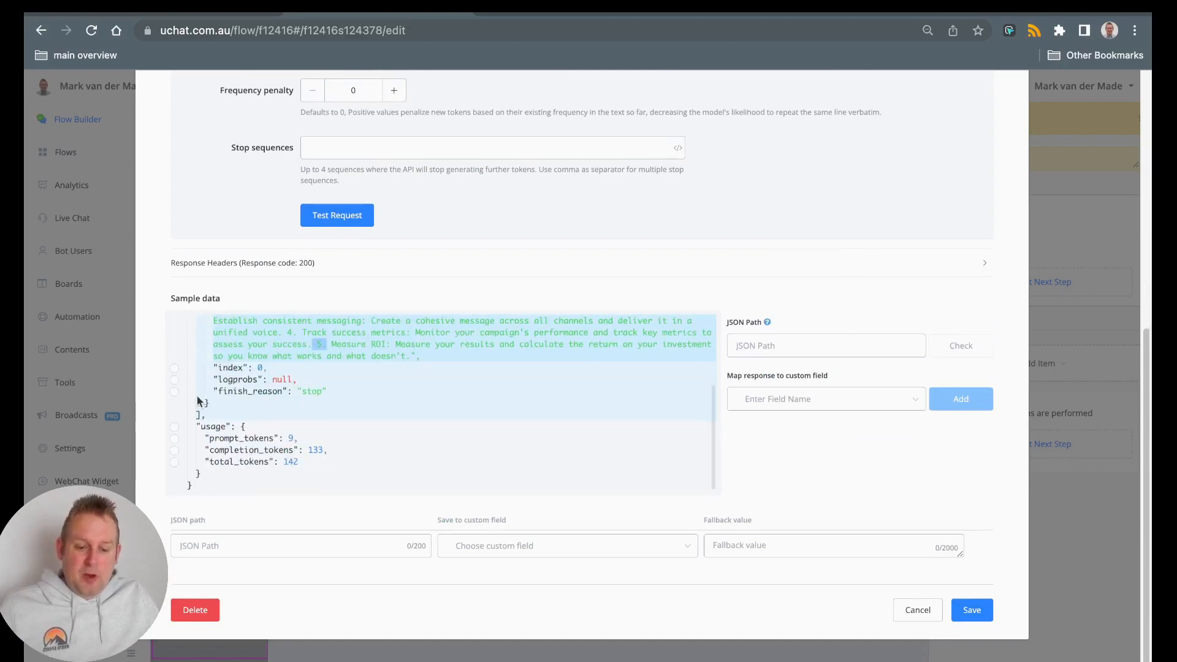
scroll(177, 408, up, 3)
click(175, 404)
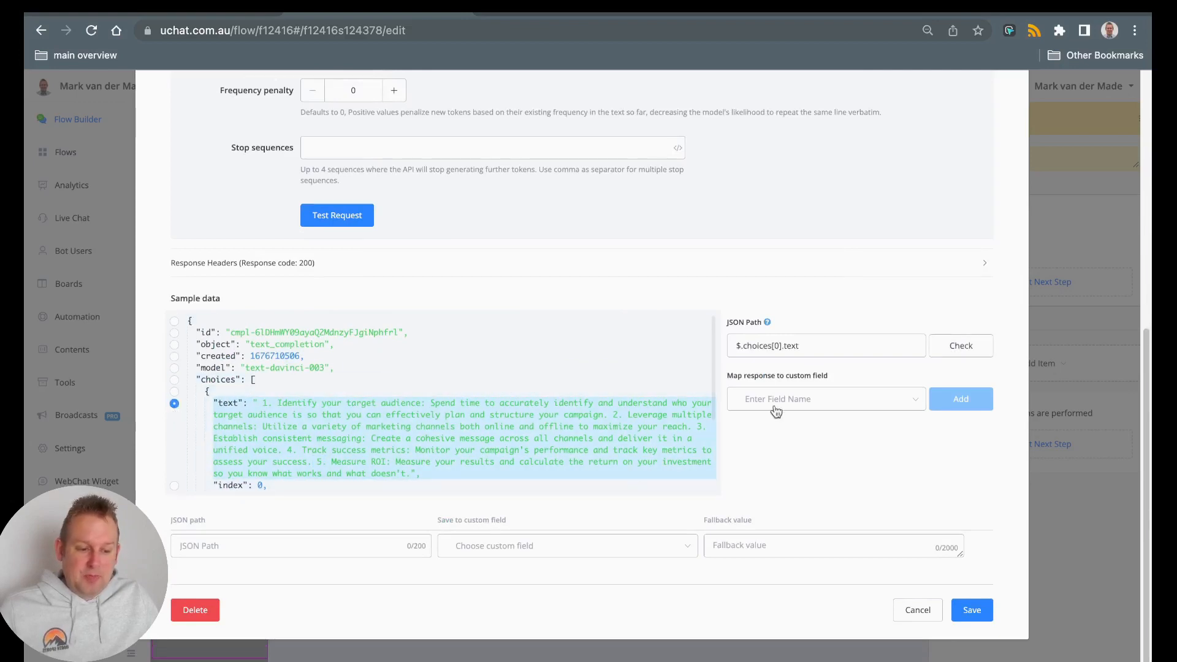
triple_click(810, 345)
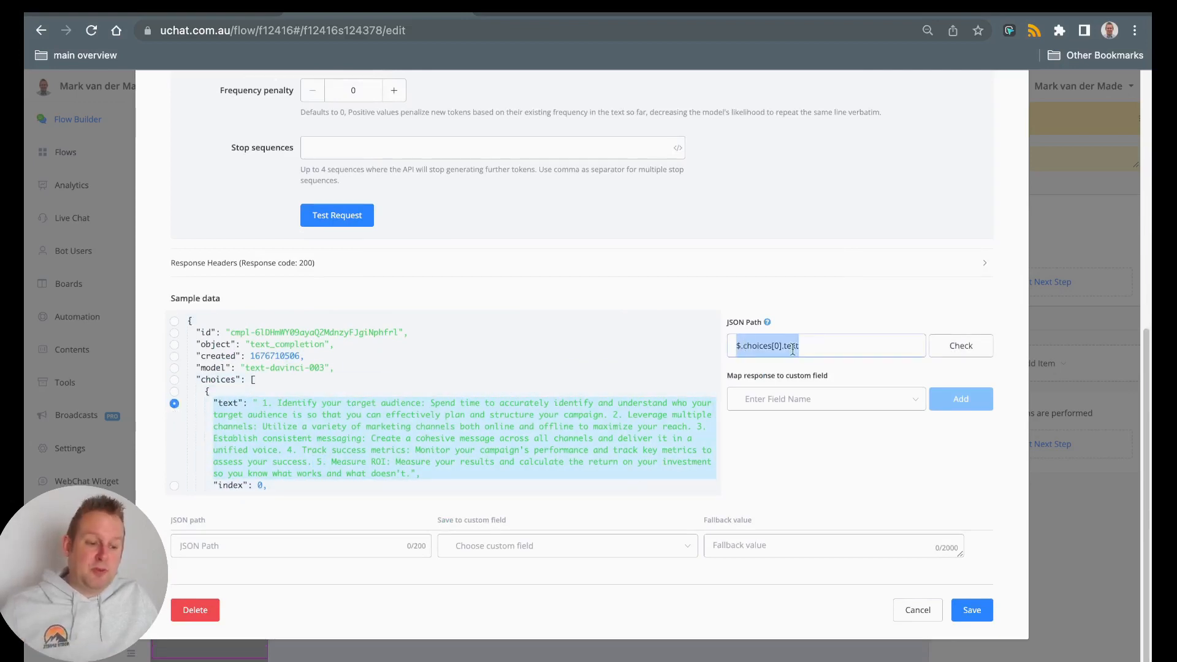
Map the picked JSON path to the open_ai_response custom field and save the OpenAI integration settings
click(814, 403)
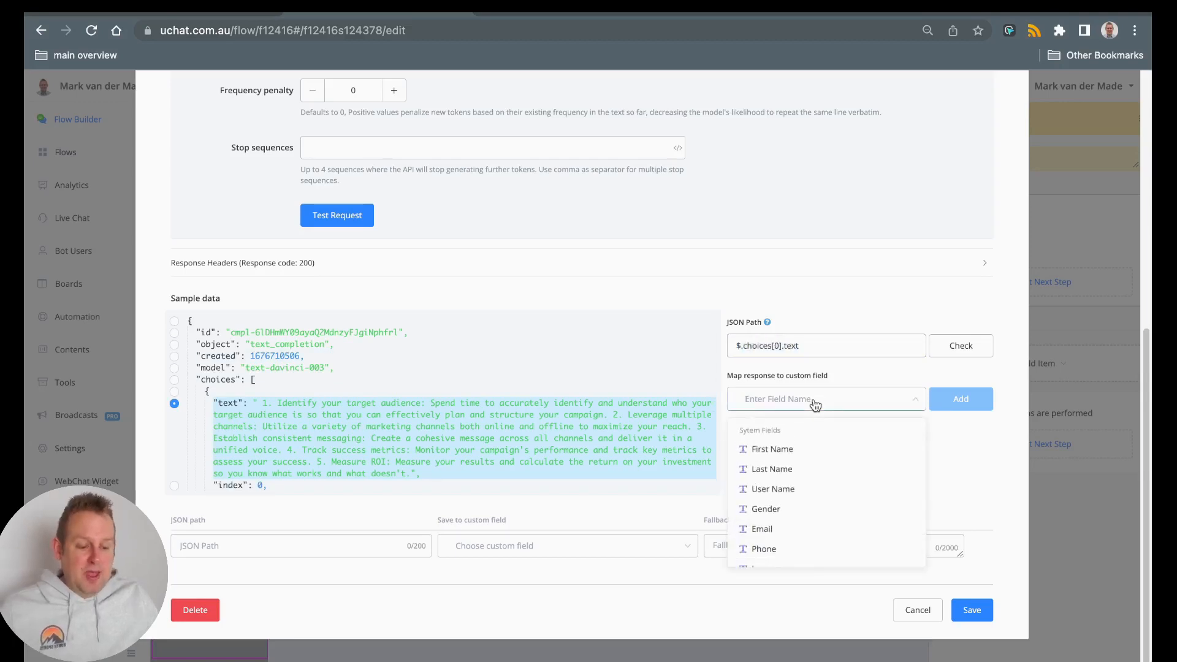
text(open)
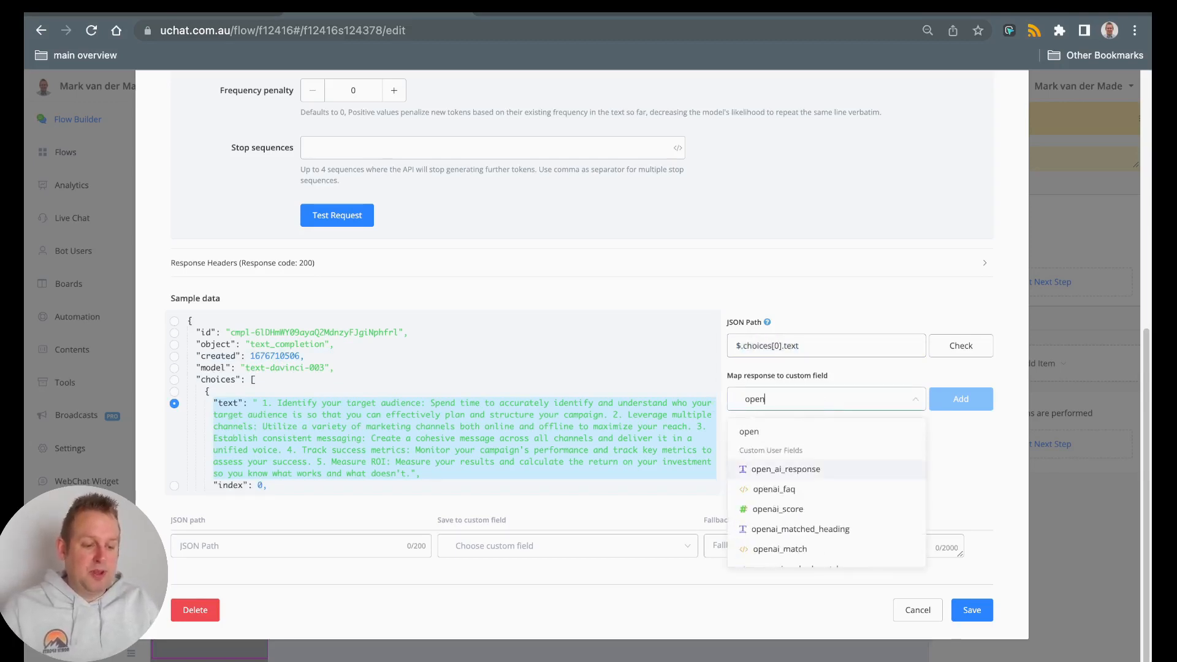
click(785, 469)
click(958, 412)
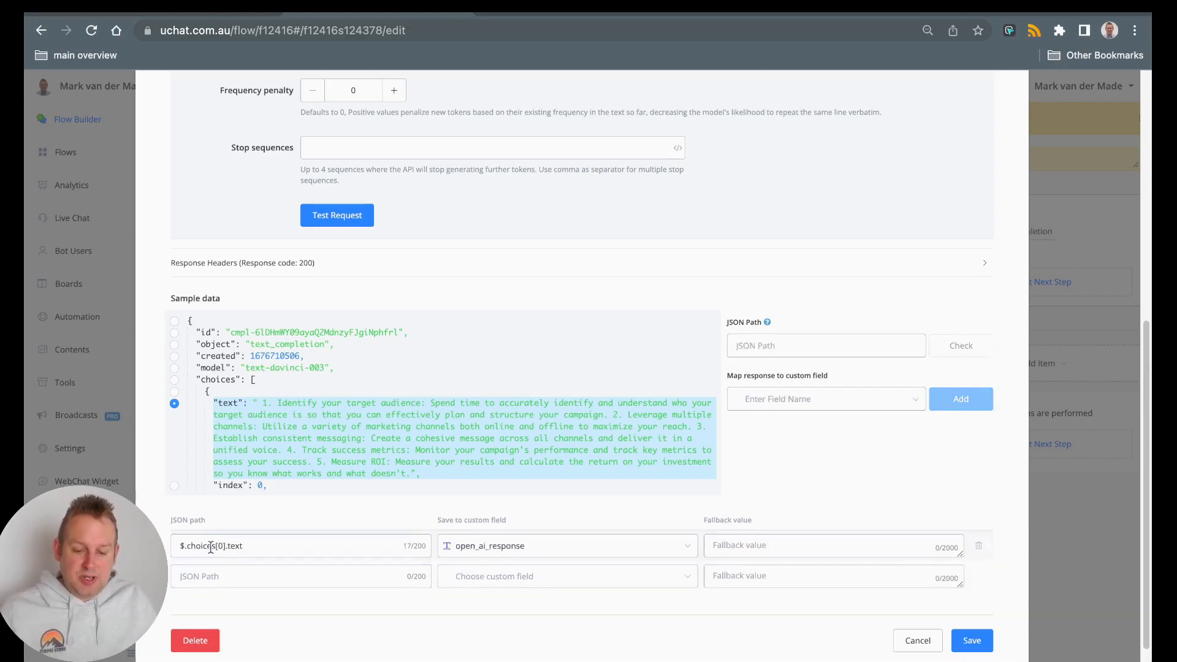
scroll(308, 541, down, 1)
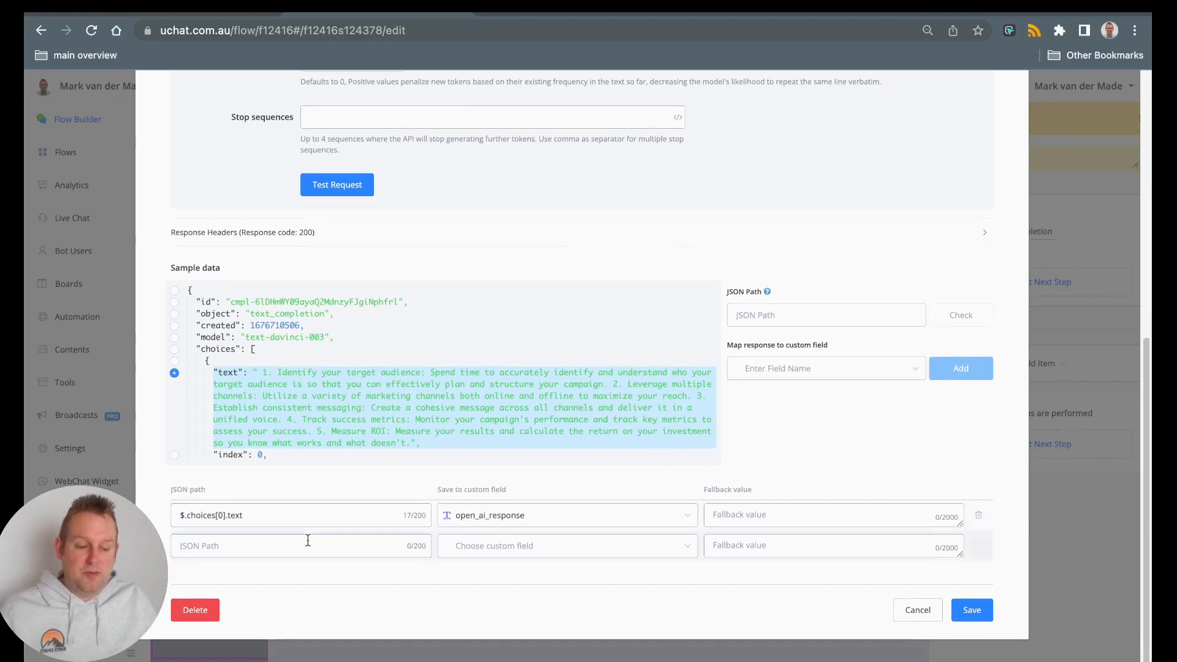
click(972, 610)
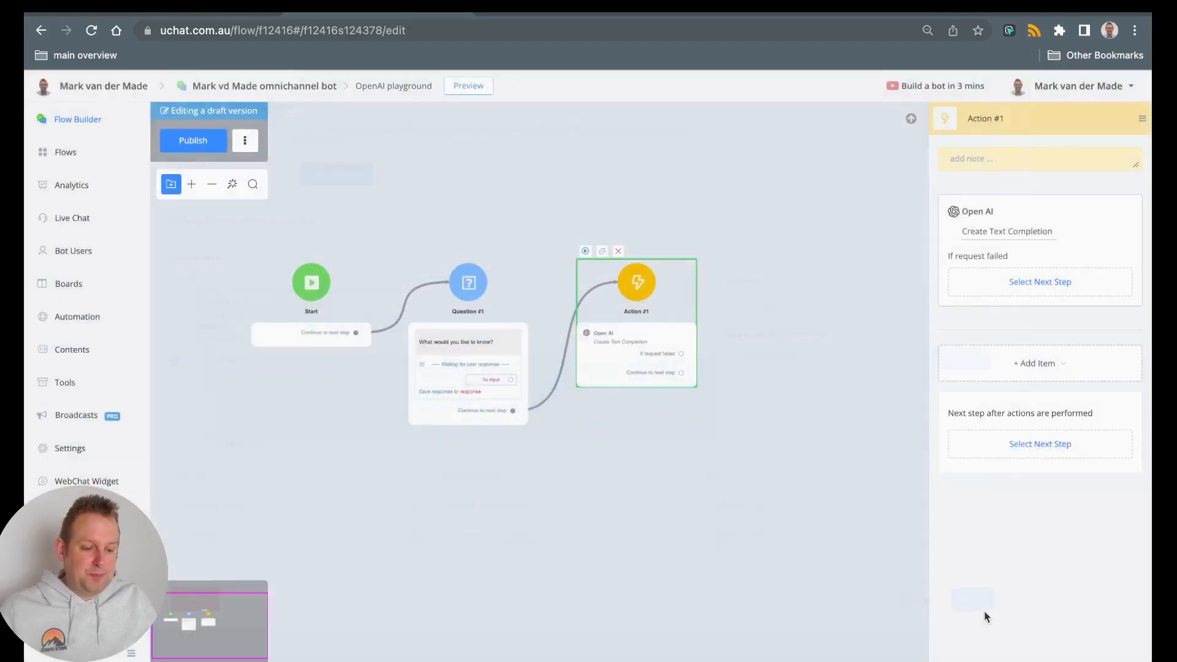
Add a Send Message step connected to the OpenAI action's Continue to next step output
drag(547, 507, 583, 468)
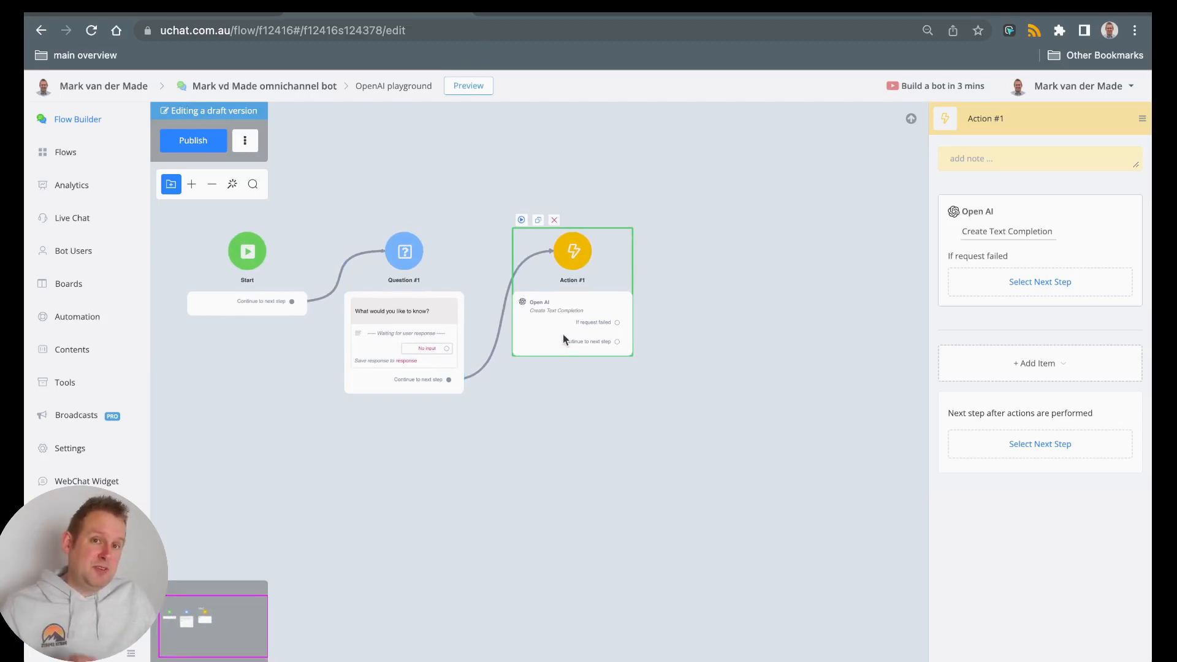
drag(717, 305, 636, 314)
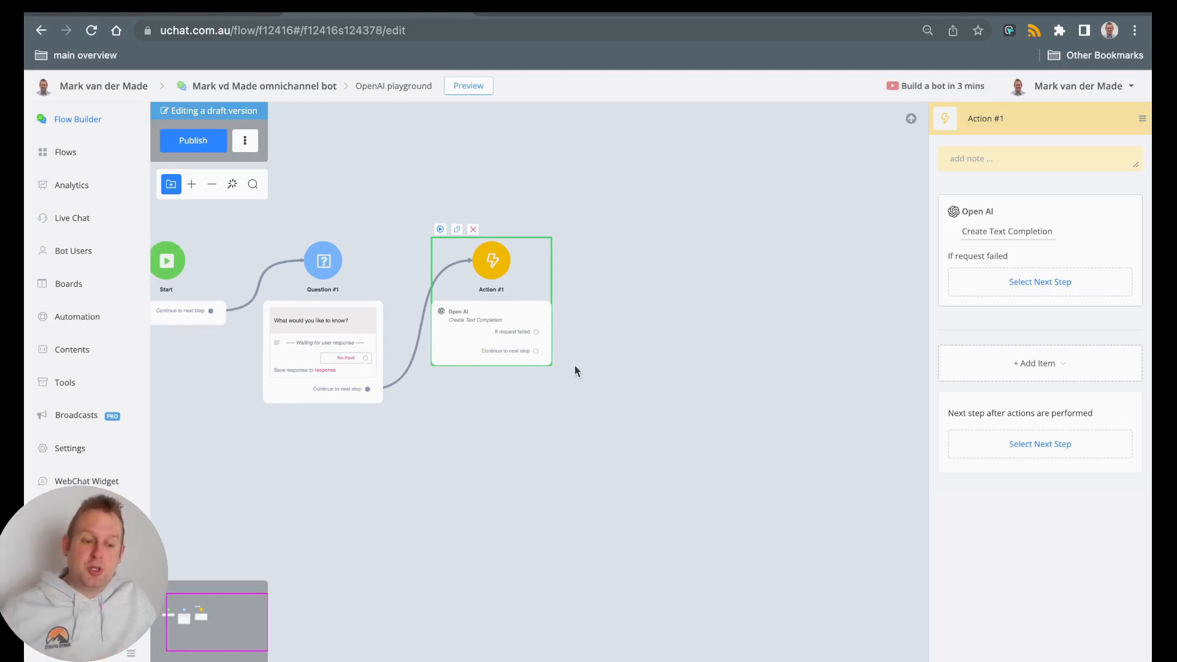
drag(589, 322, 606, 312)
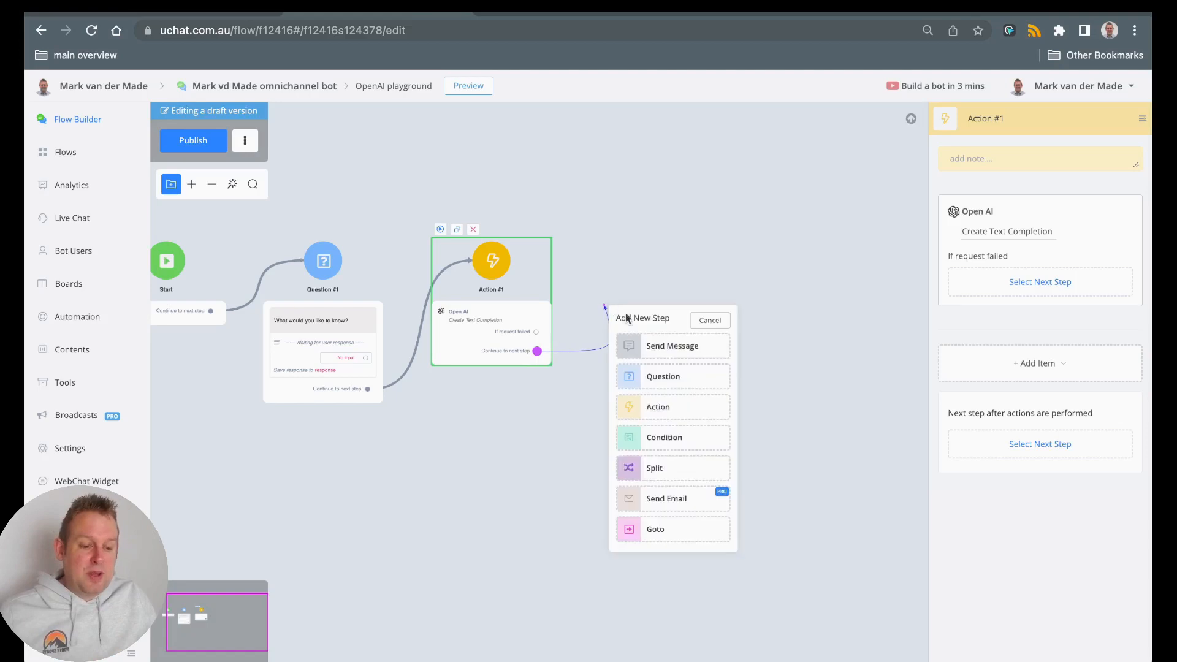
click(665, 346)
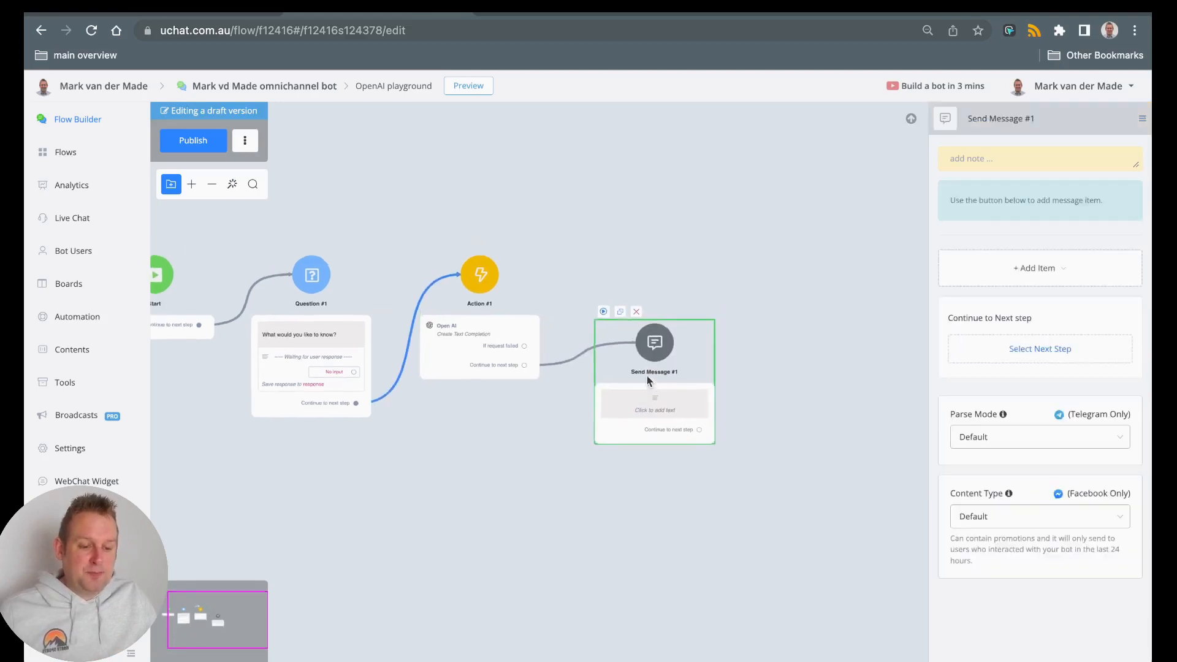
Add a Typing item lasting 2 seconds to the Send Message step
click(1075, 271)
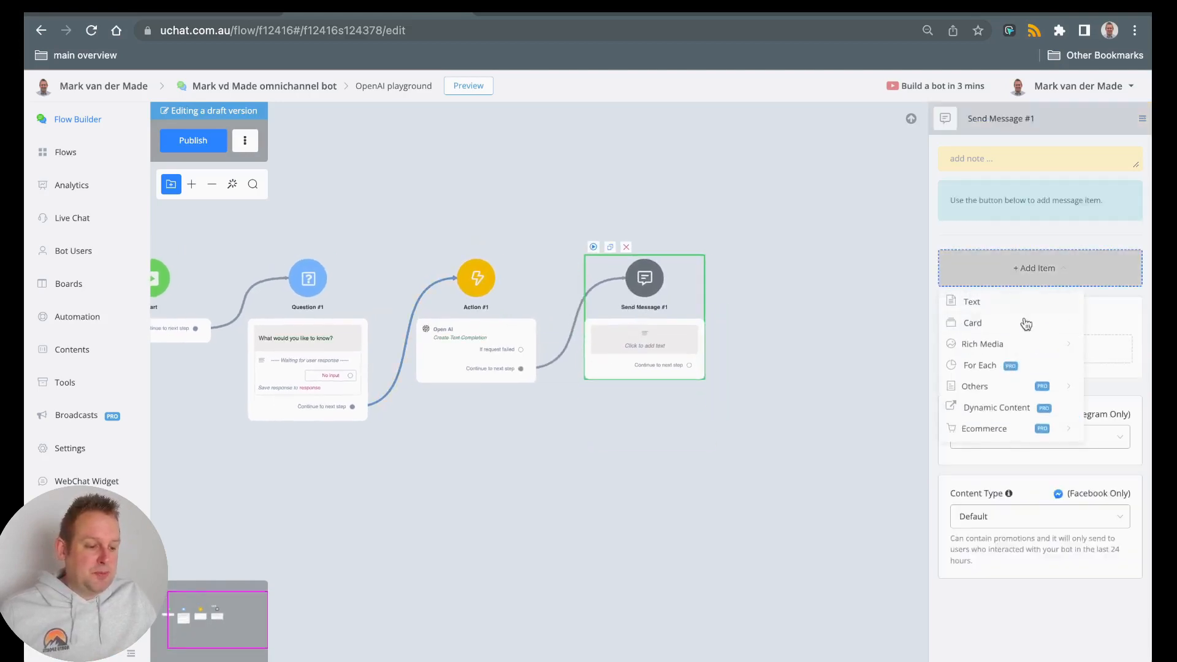
mouse_move(984, 386)
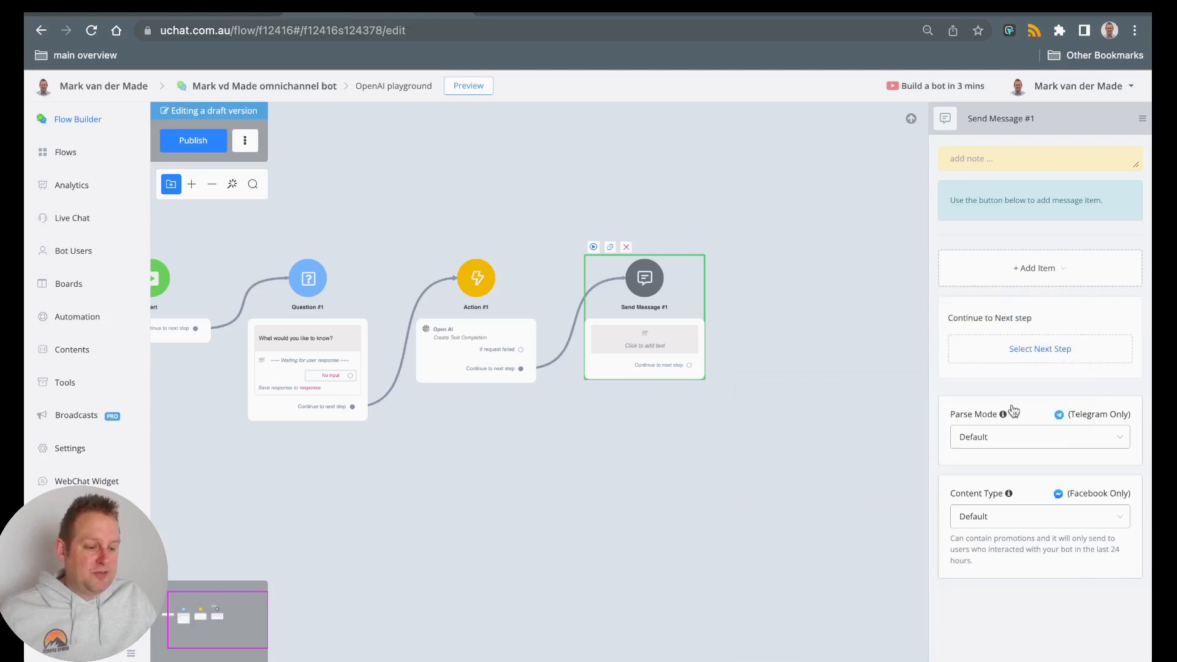
click(1001, 274)
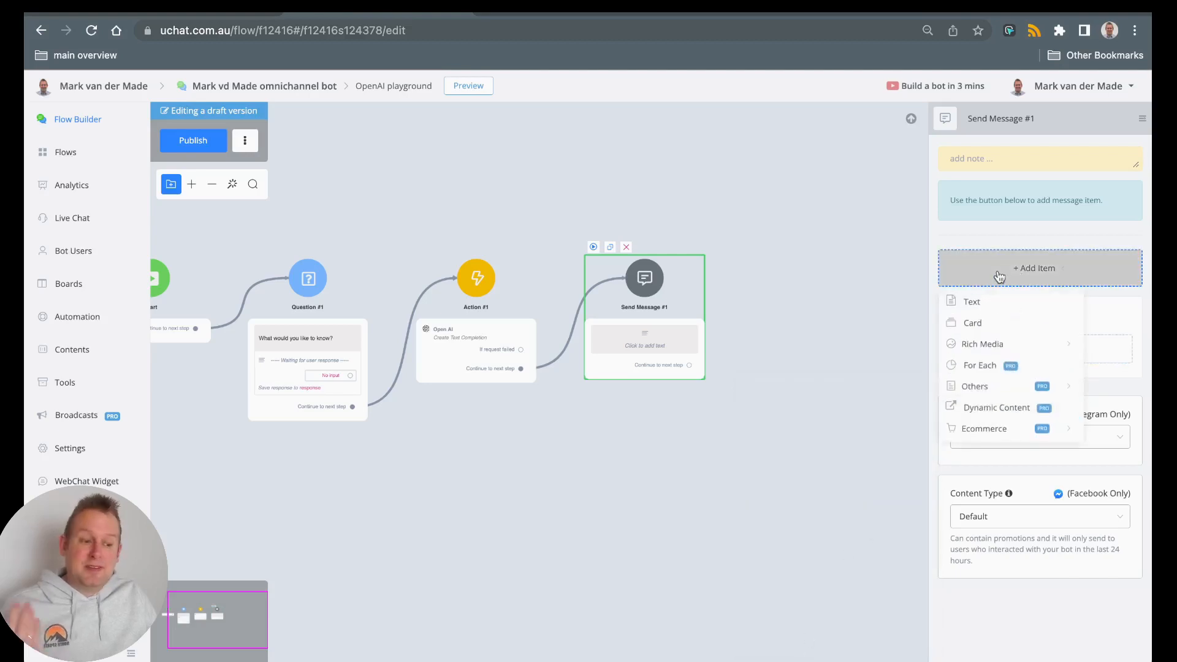
mouse_move(964, 407)
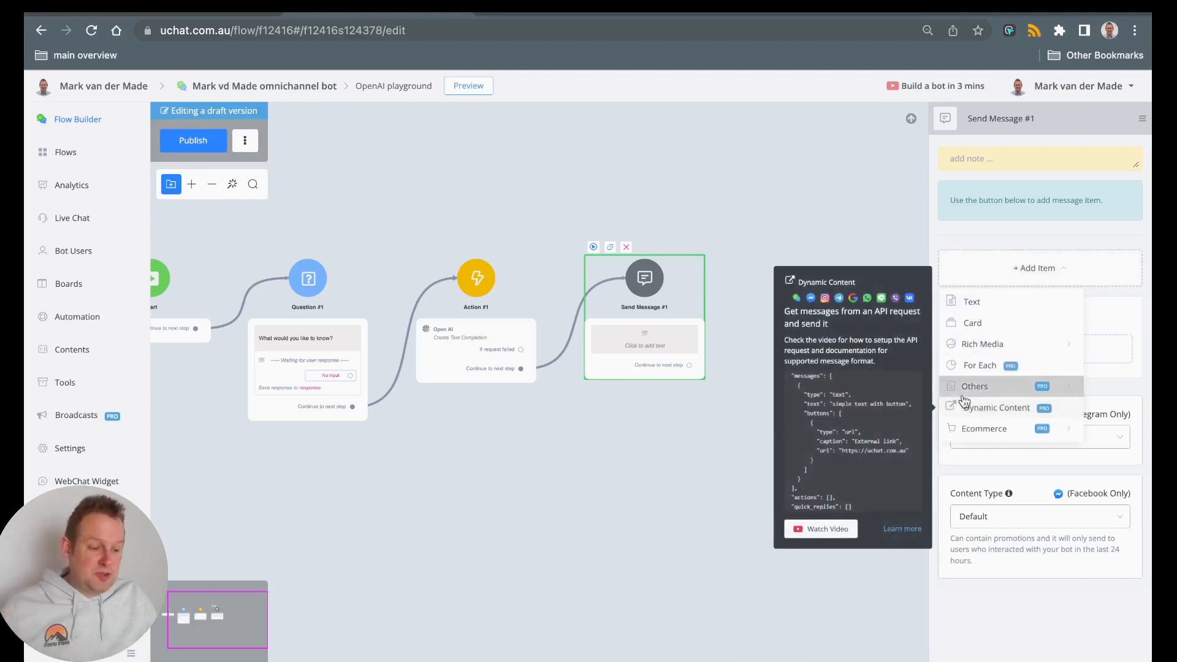
click(813, 641)
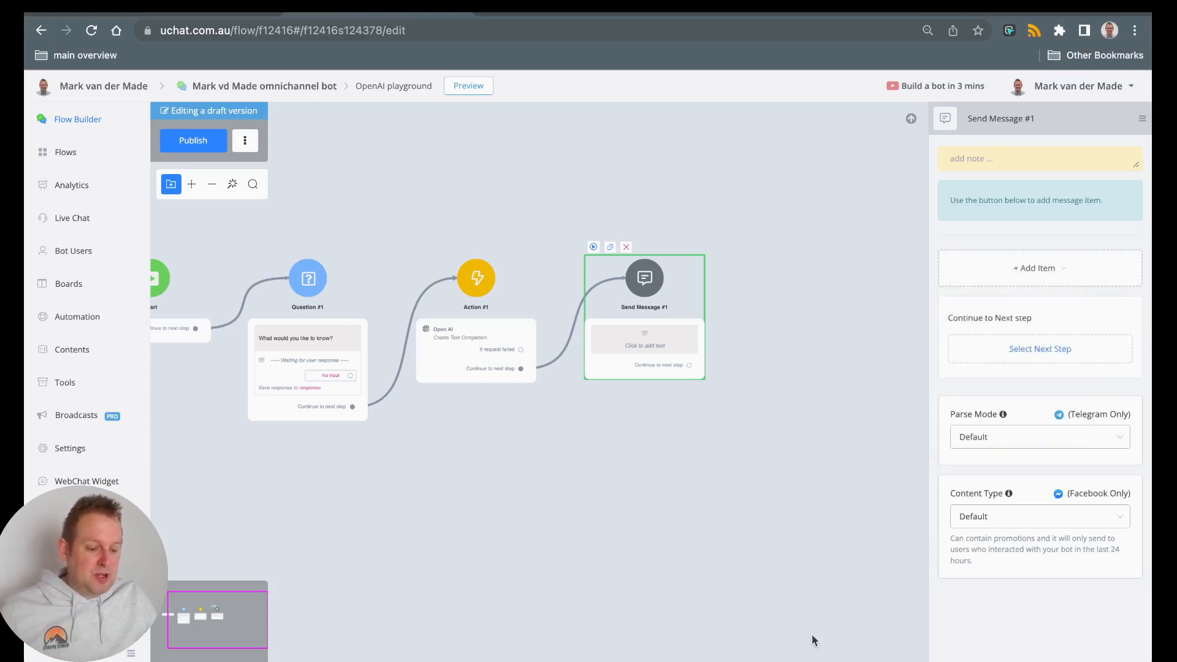
click(1038, 190)
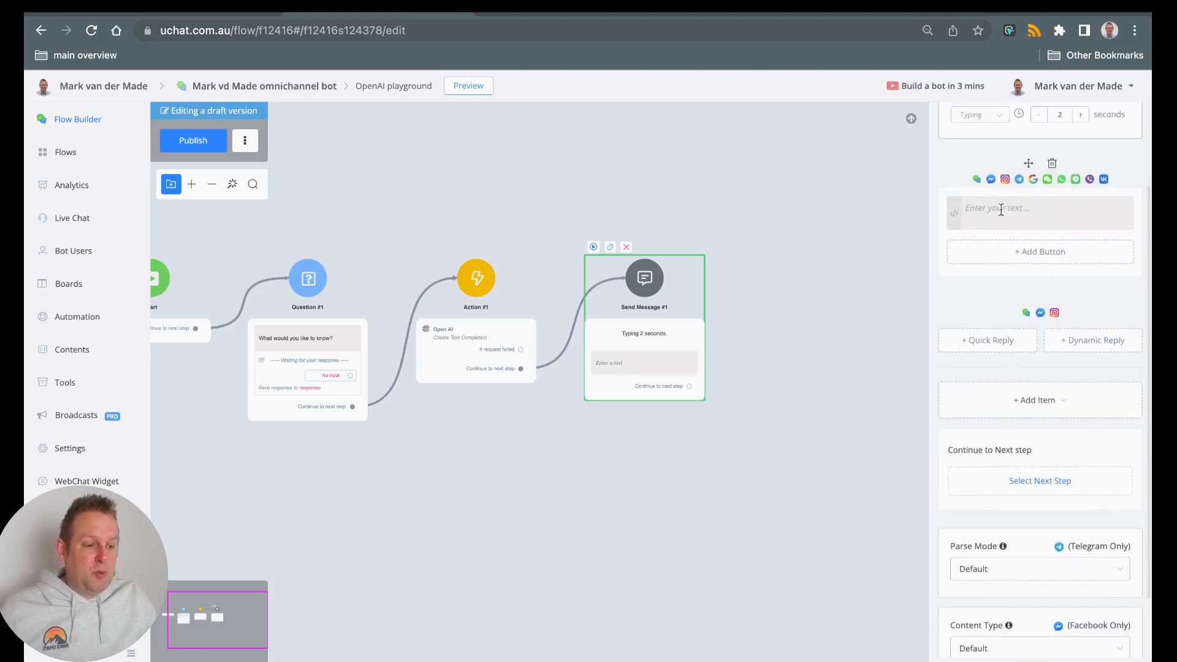
Add a text item below the typing delay that outputs the open_ai_response custom field
click(1009, 163)
text({{open)
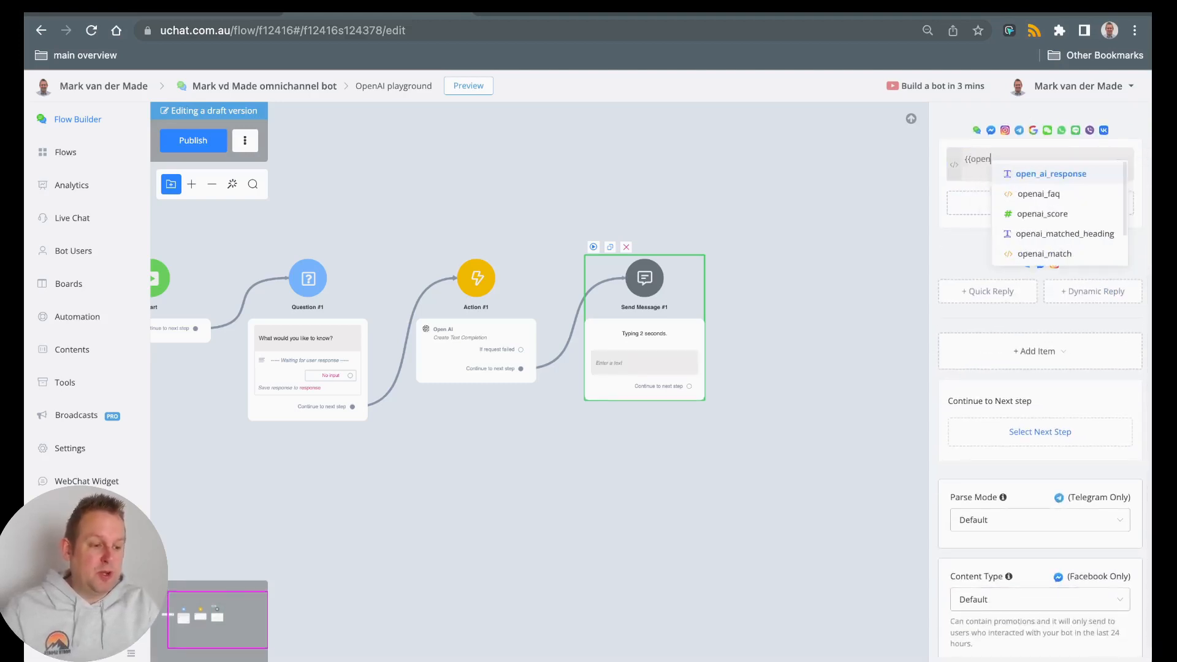
key(Return)
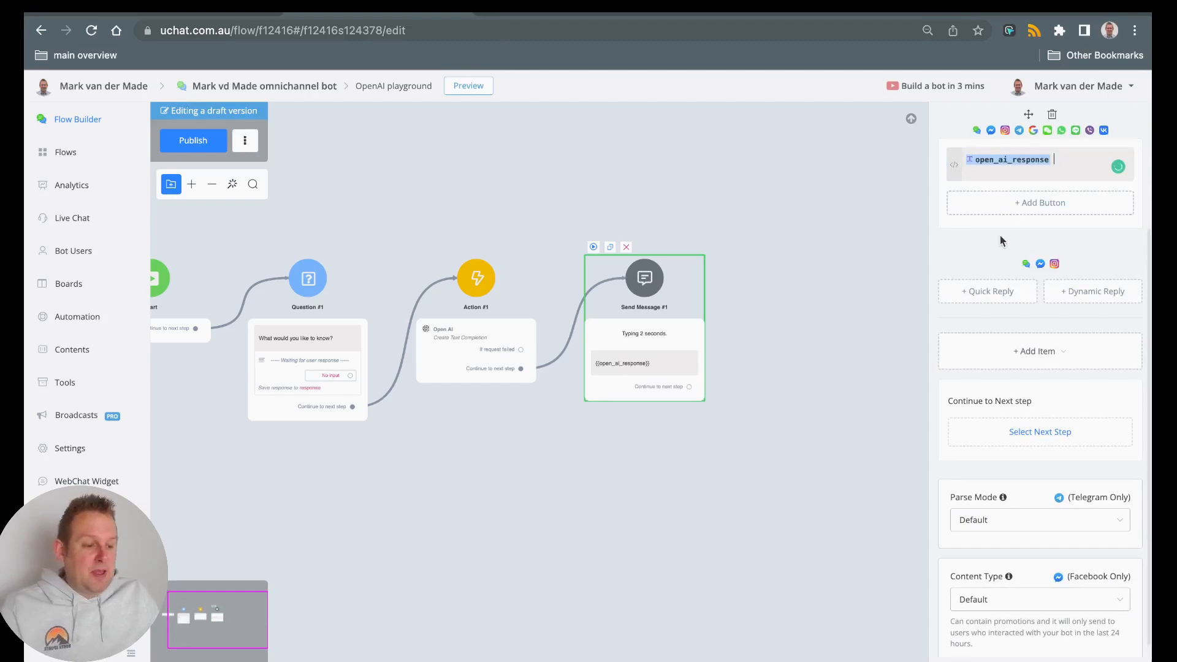
Add a delay item below the response text, set to Waiting for 5 seconds
click(989, 358)
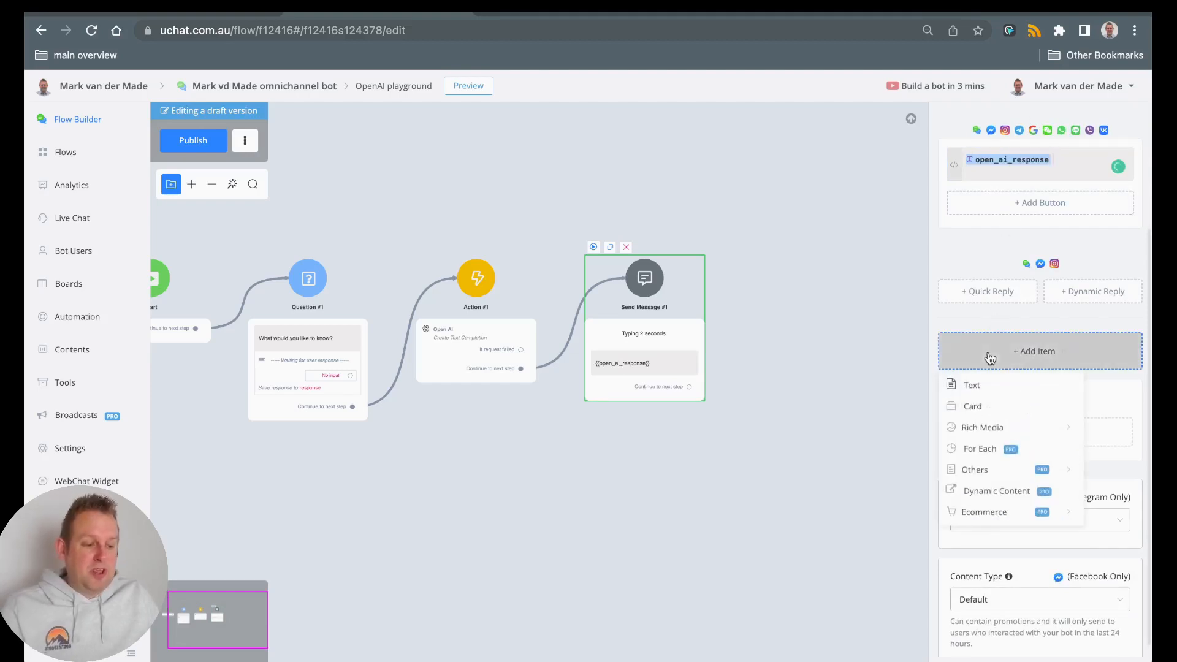
mouse_move(971, 470)
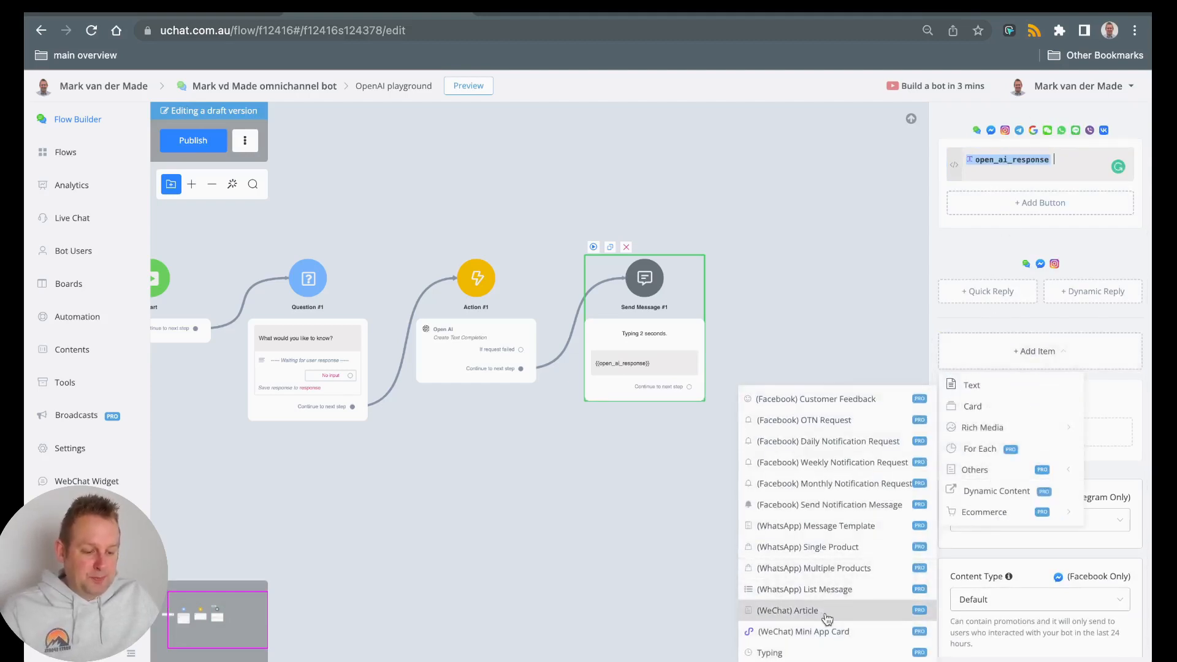
click(797, 652)
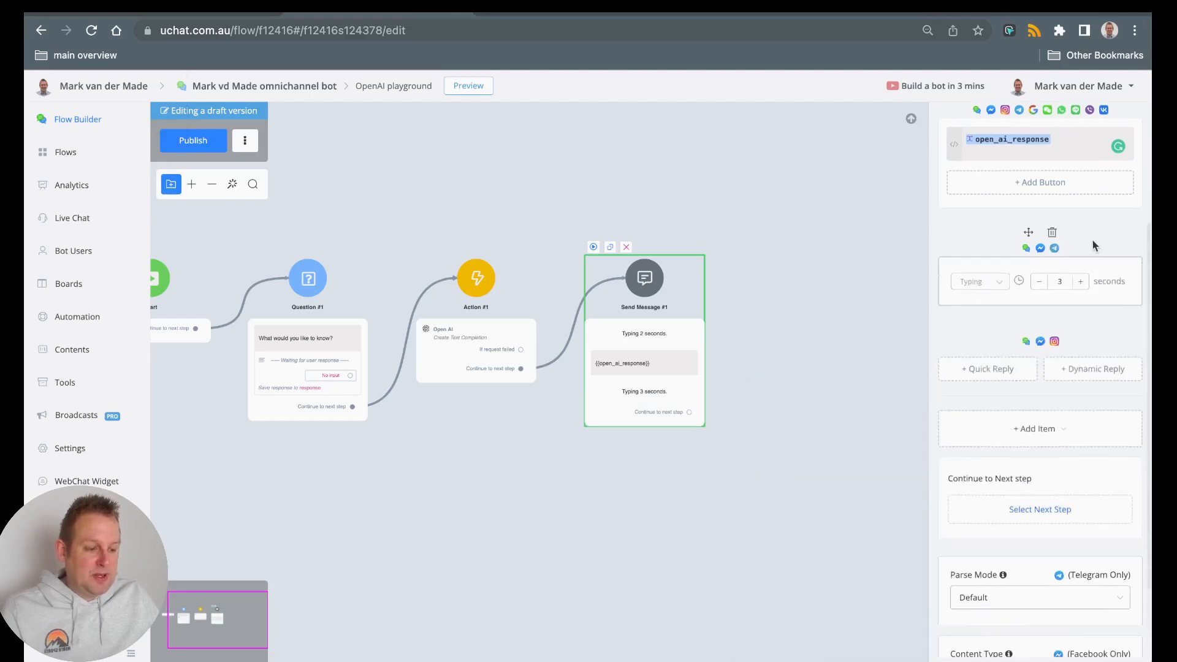
click(1080, 190)
click(1080, 190)
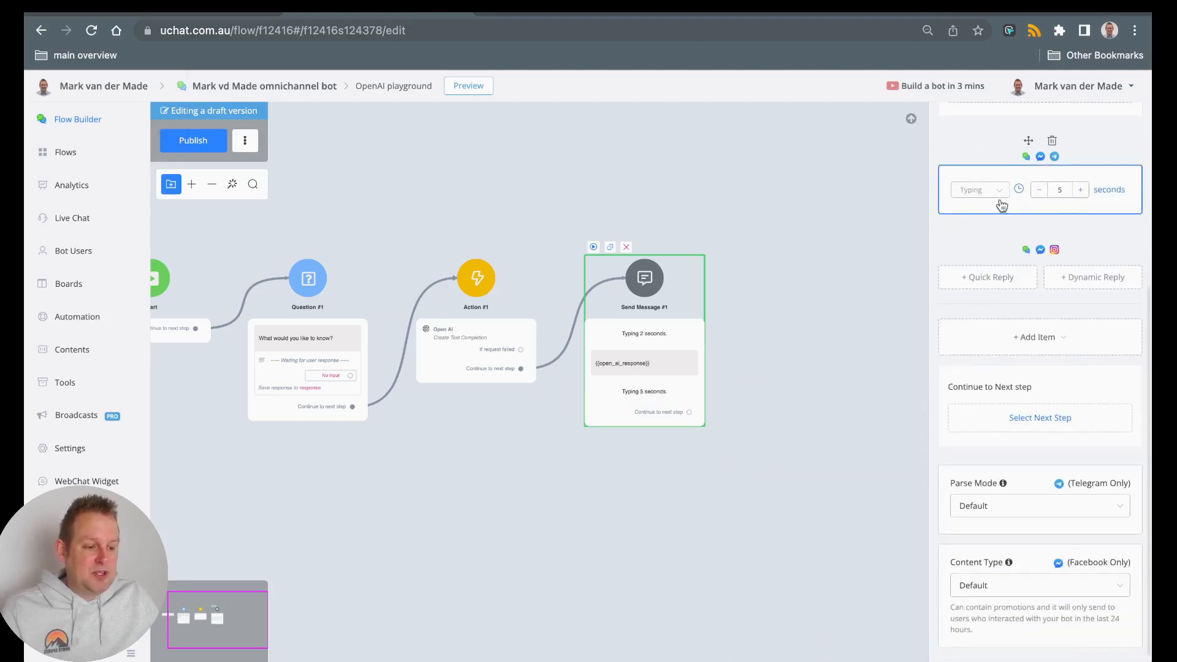
click(991, 195)
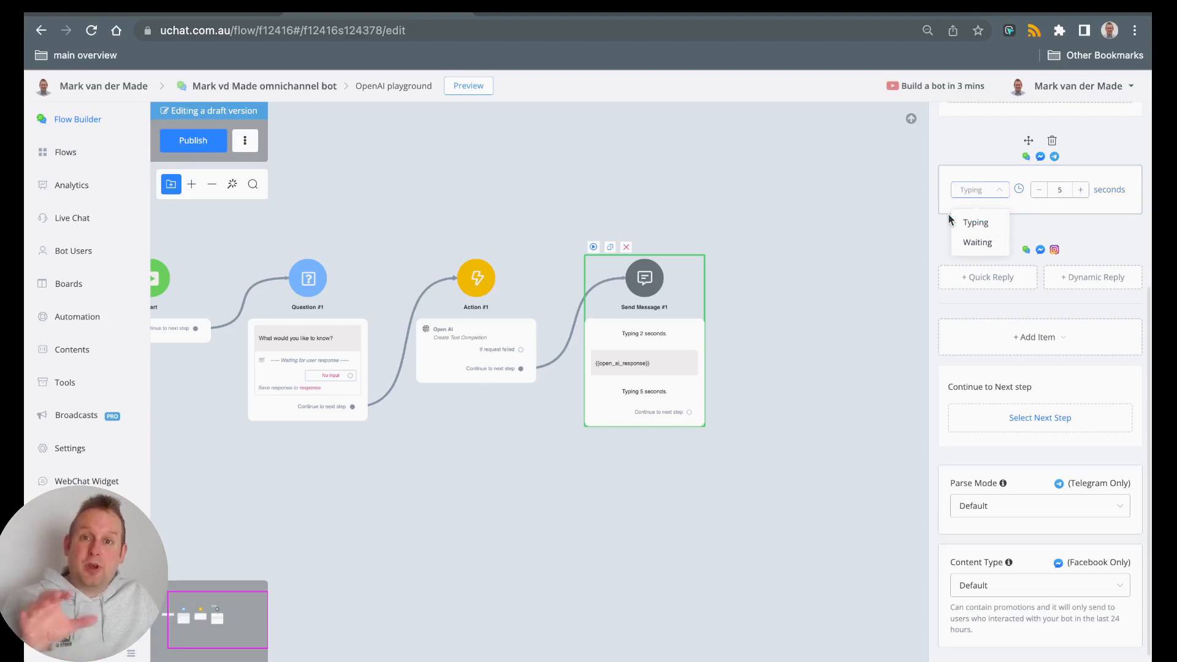
click(976, 242)
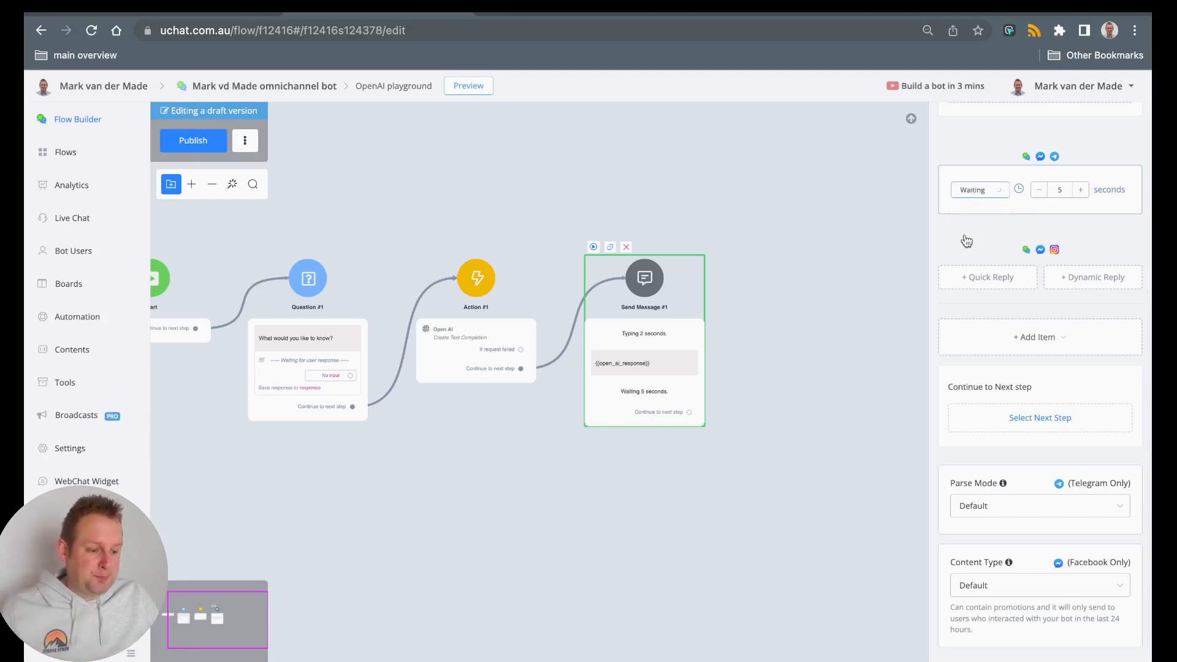
Add a second text item after the wait reading "If you want to try again press the button below"
mouse_move(1035, 349)
mouse_move(974, 371)
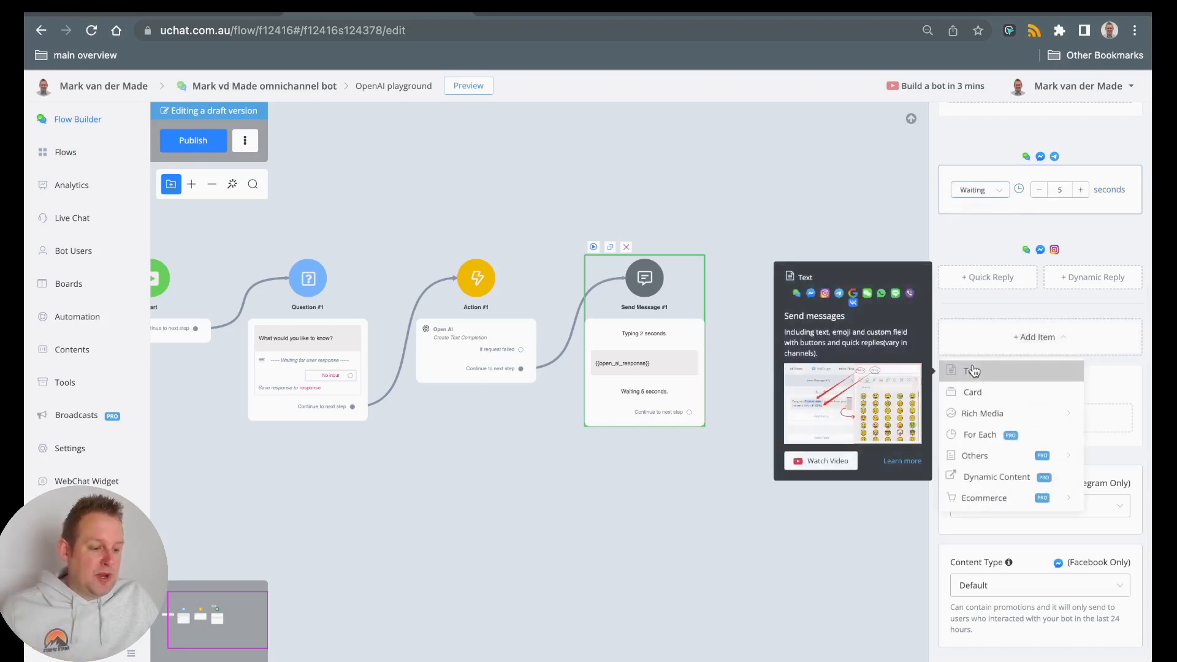
click(974, 371)
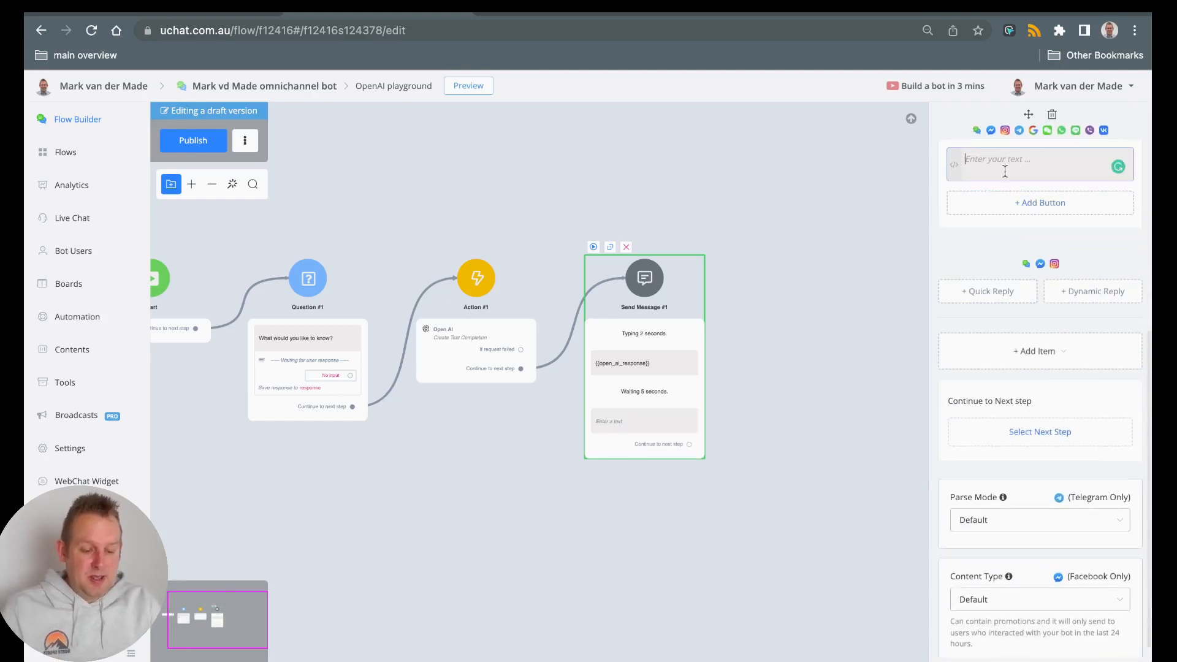
text(If you want to t)
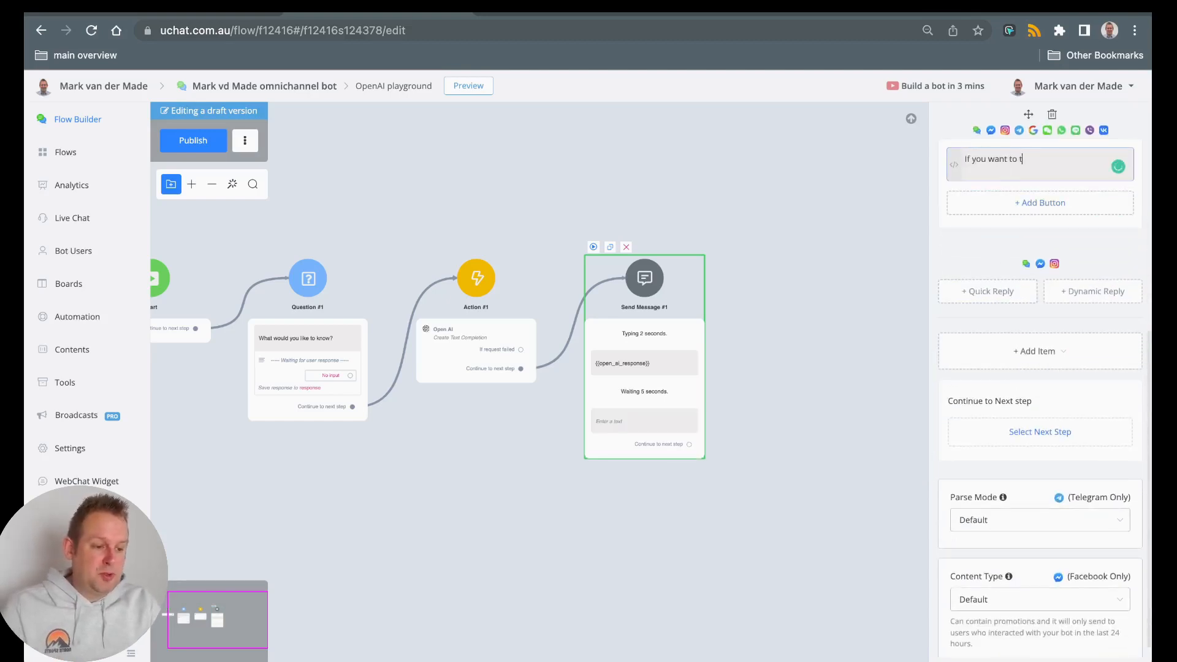
text(ry again )
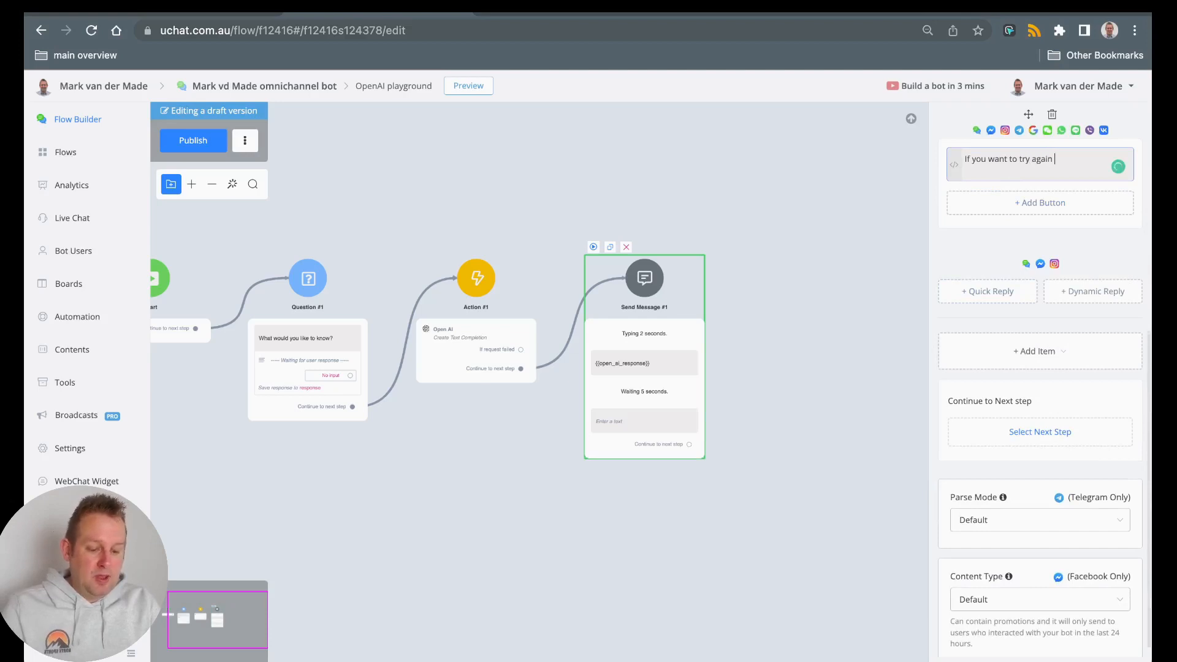
text(press the butt)
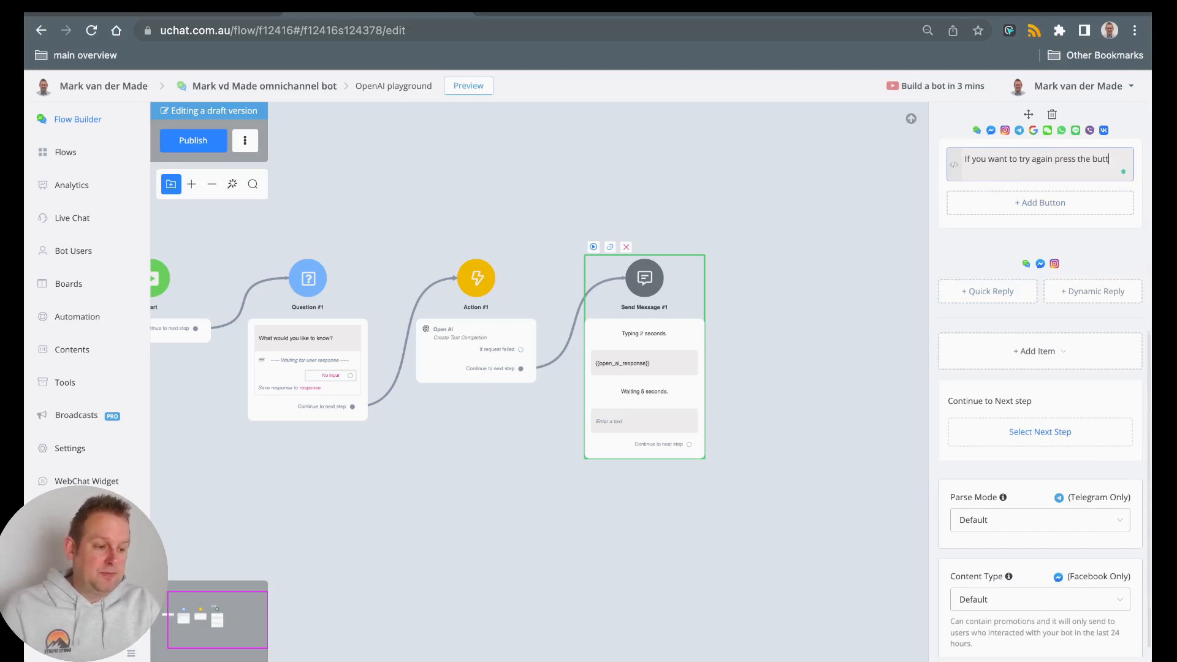
text(on below)
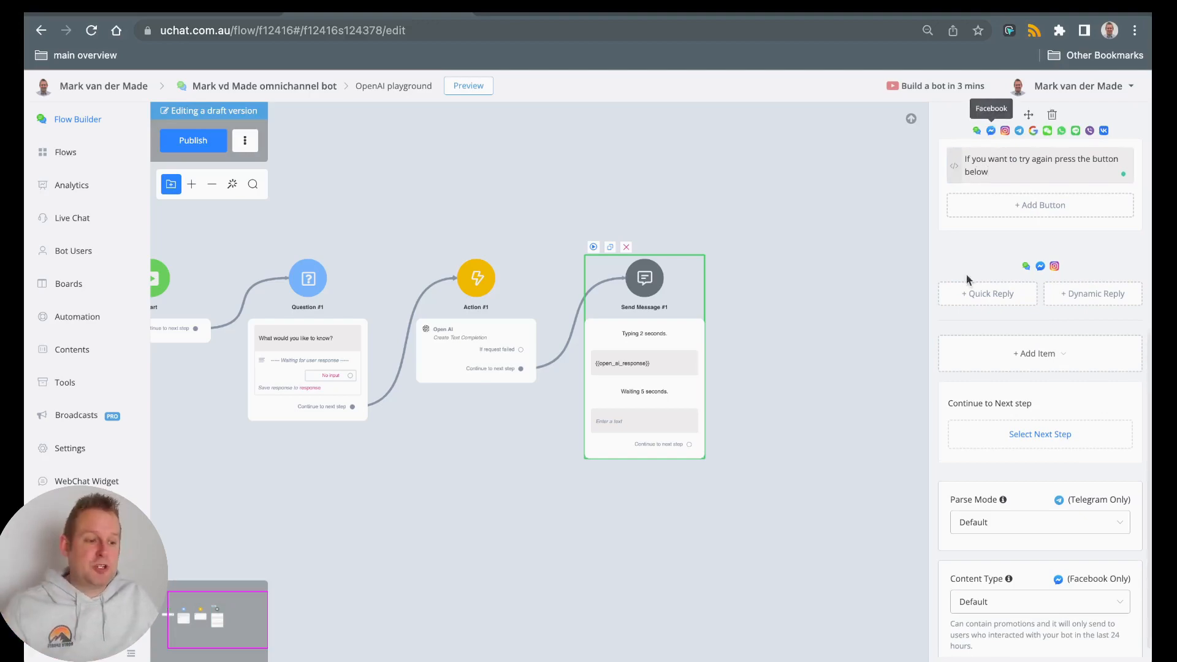
Add a button titled "try again" to the second text item and save it
click(1009, 210)
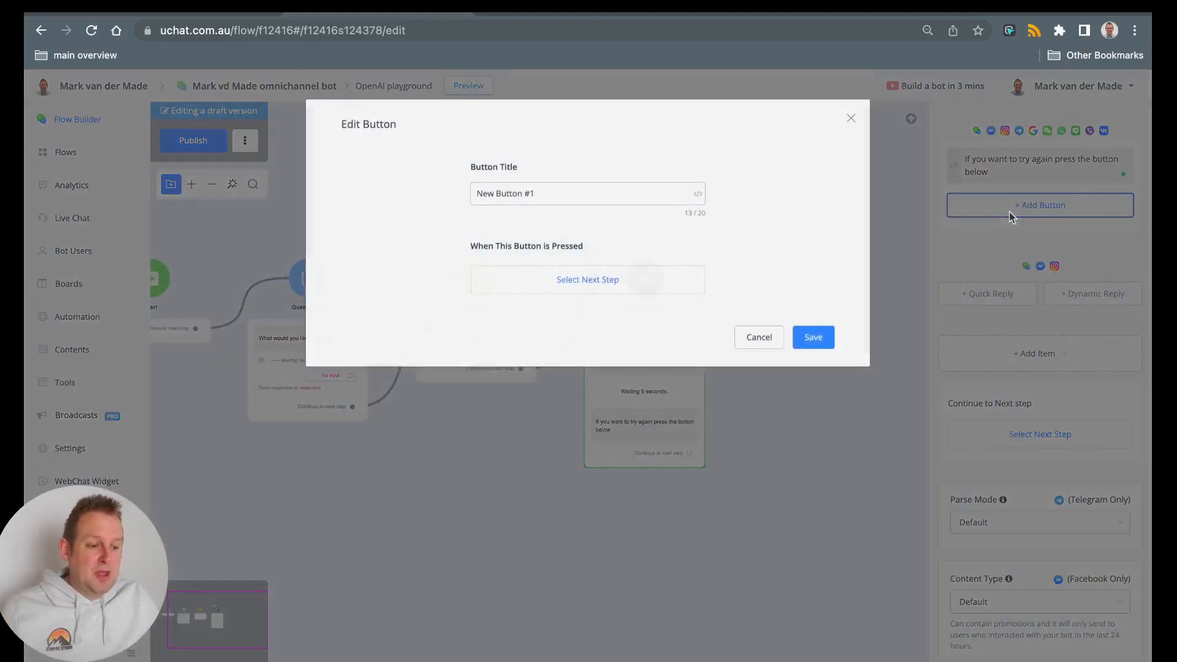
triple_click(652, 188)
text(t)
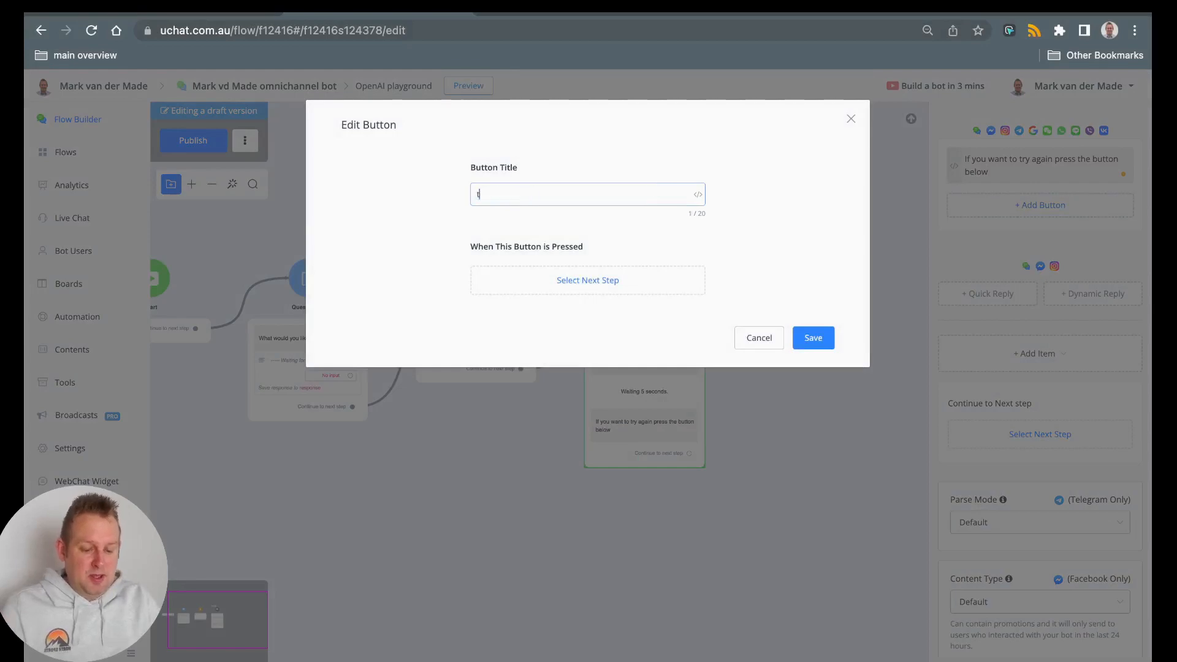
text(ry again)
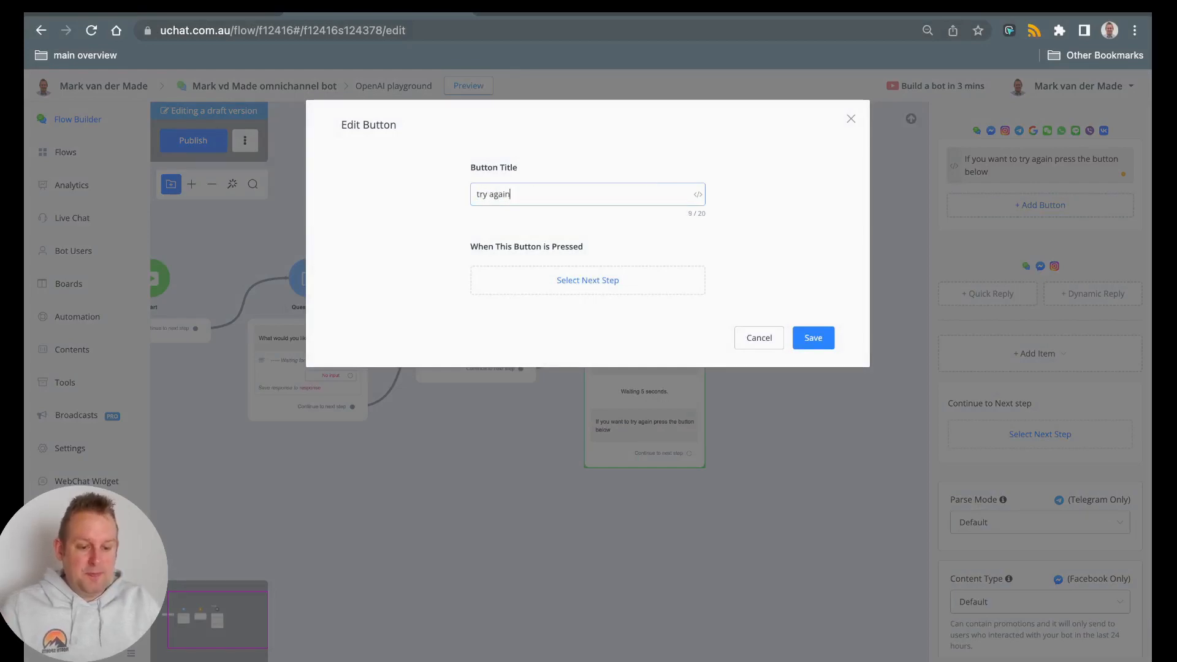
click(814, 339)
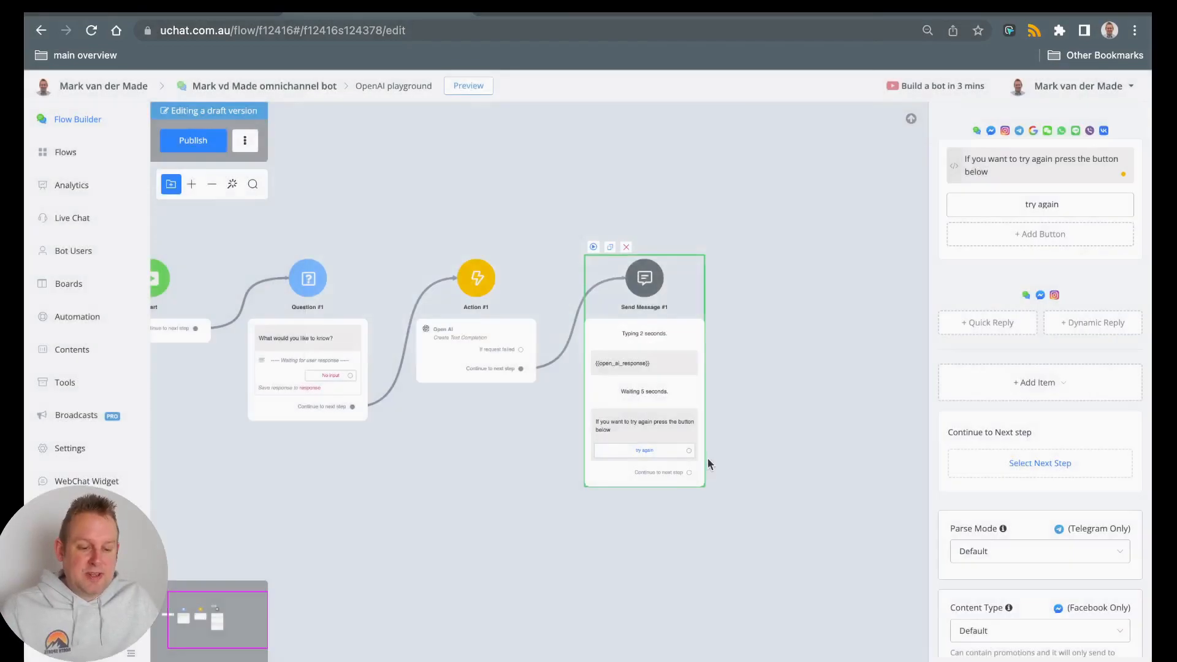
Connect the "try again" button back to Question #1 and publish the flow
drag(688, 450, 319, 288)
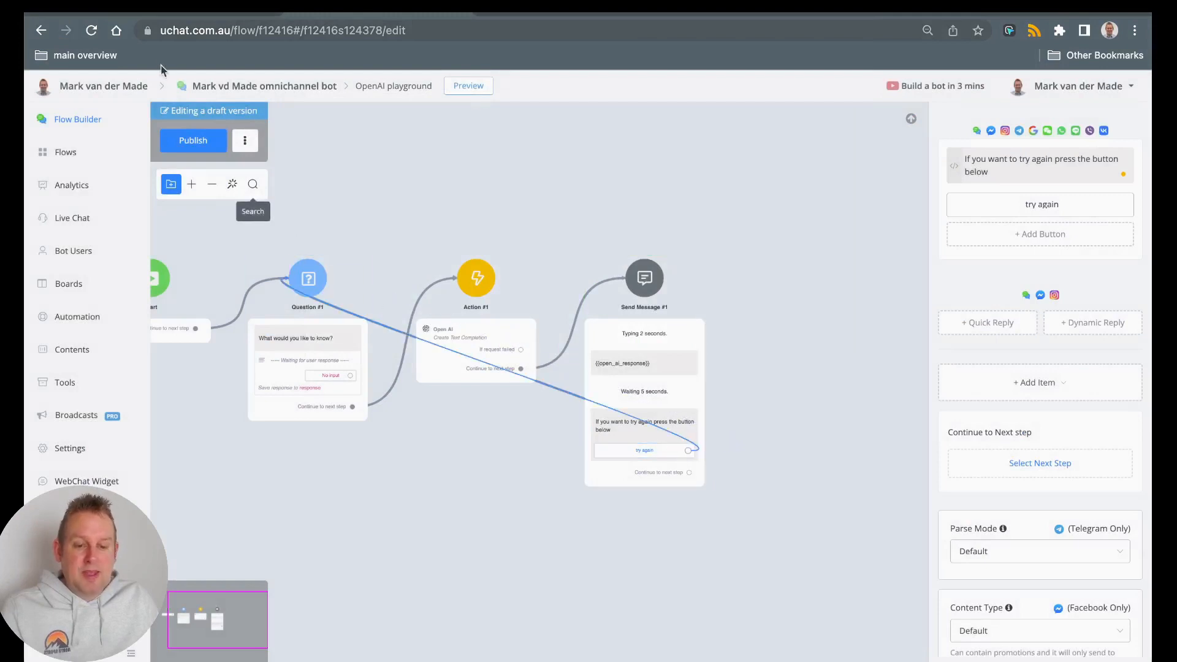
drag(405, 191, 432, 192)
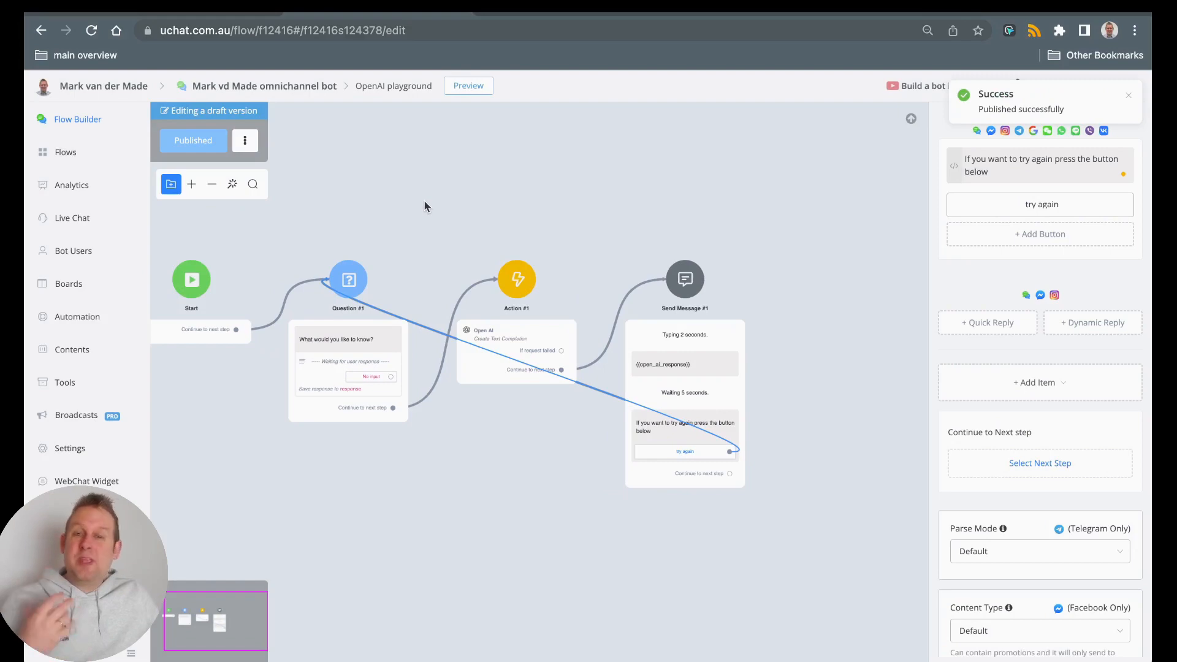
drag(429, 204, 523, 184)
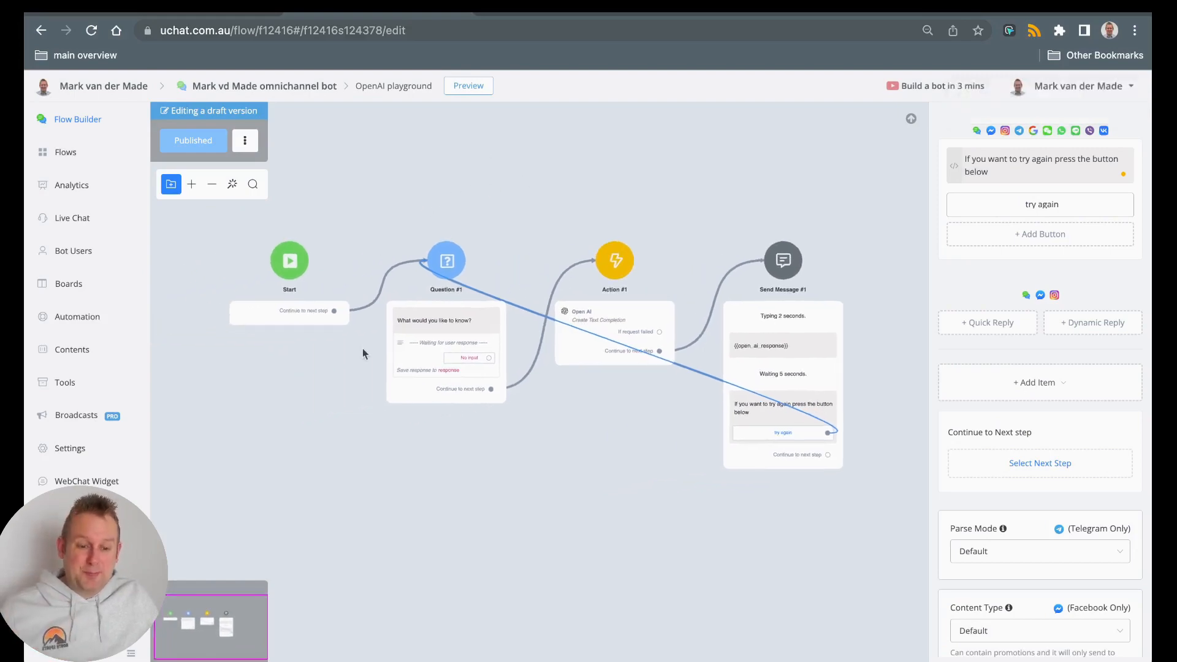
drag(371, 426, 337, 448)
Open a Web preview of the flow in a popup and enlarge the popup over the canvas
click(471, 89)
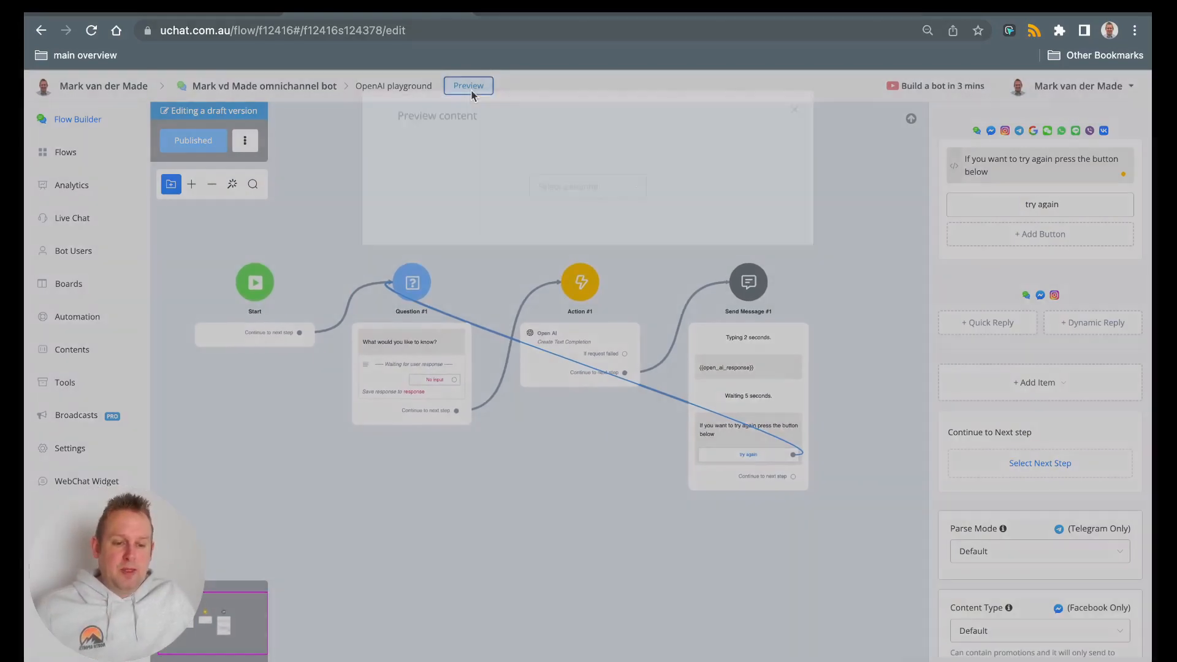
click(544, 195)
click(554, 231)
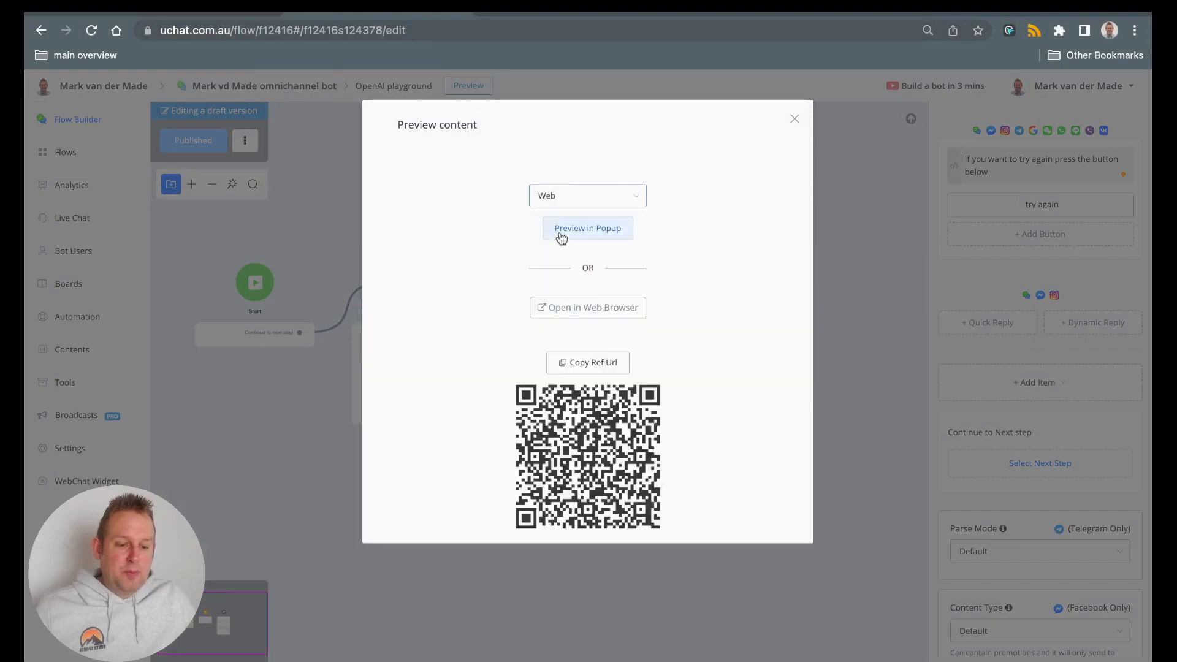
click(557, 234)
drag(292, 173, 413, 123)
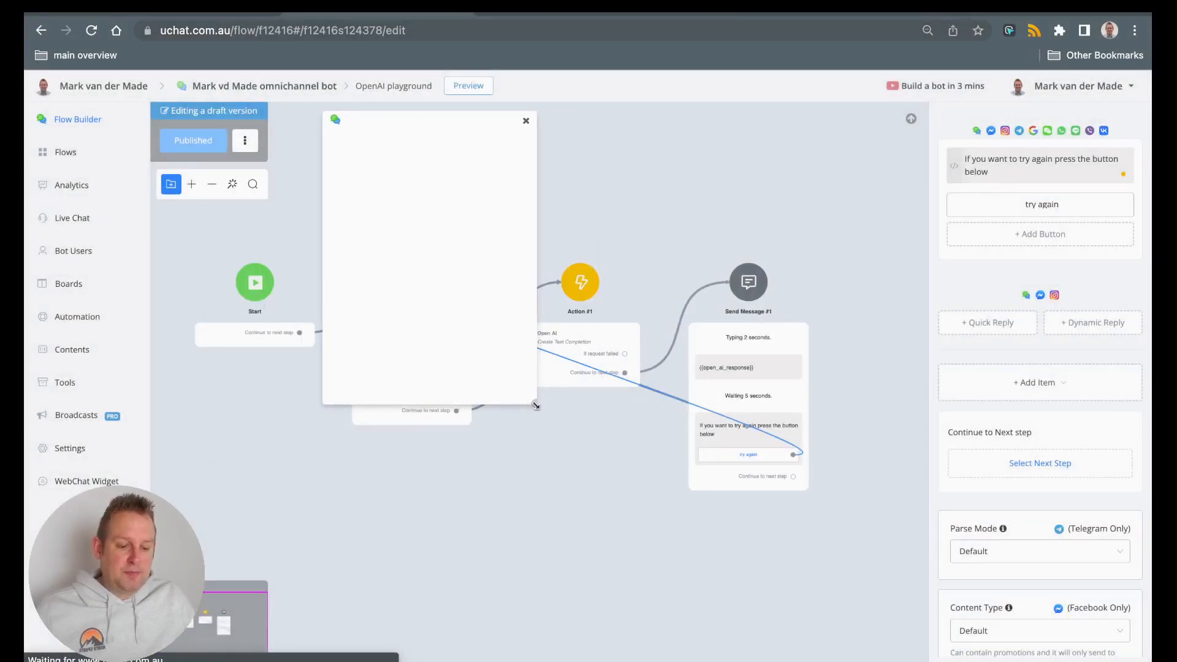
drag(537, 403, 843, 558)
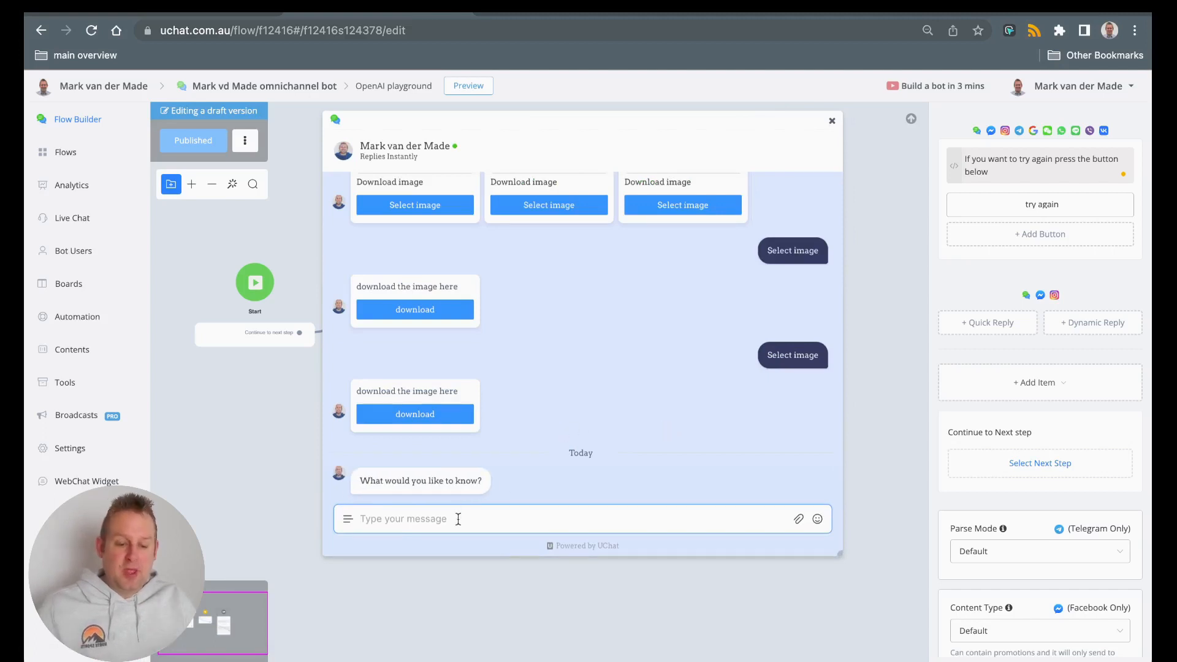
Answer the bot's question in the preview chat with "give me a recipe for an italian pasts" and send it
text(give me a )
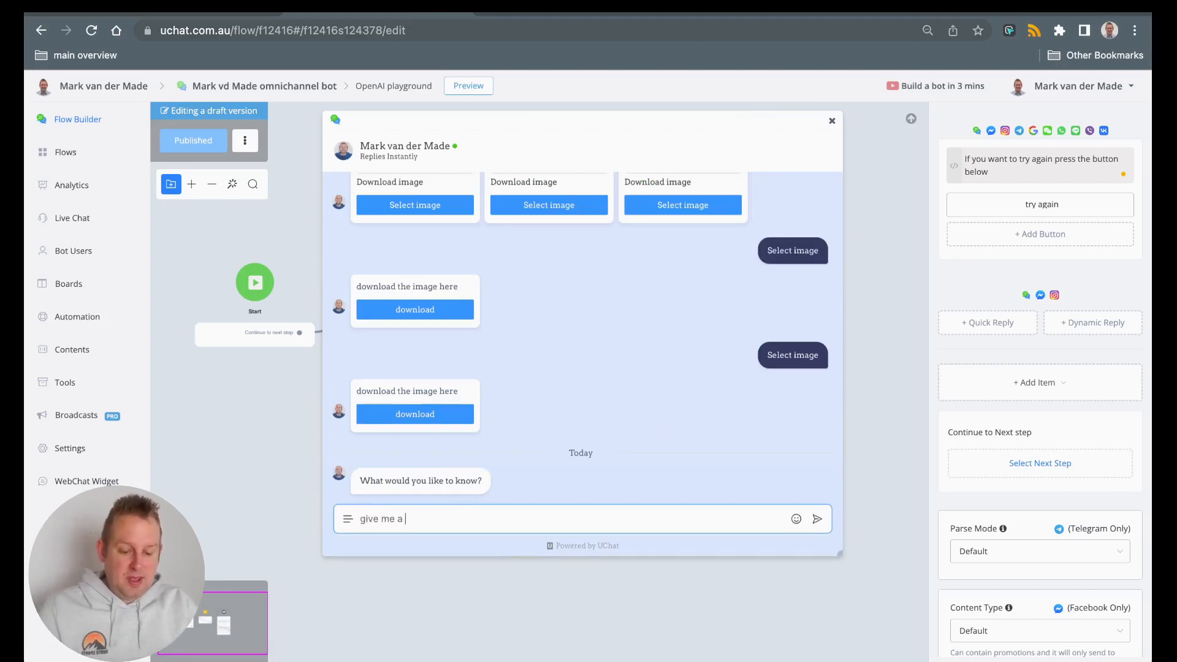
text(recipe)
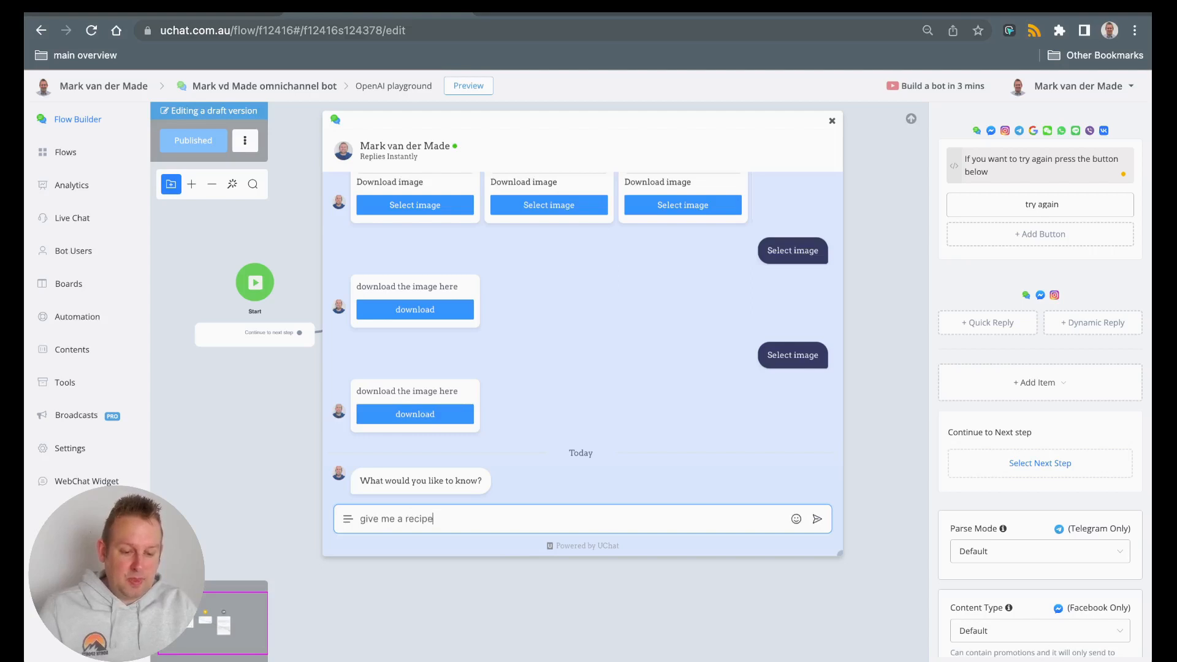
text( for an ital)
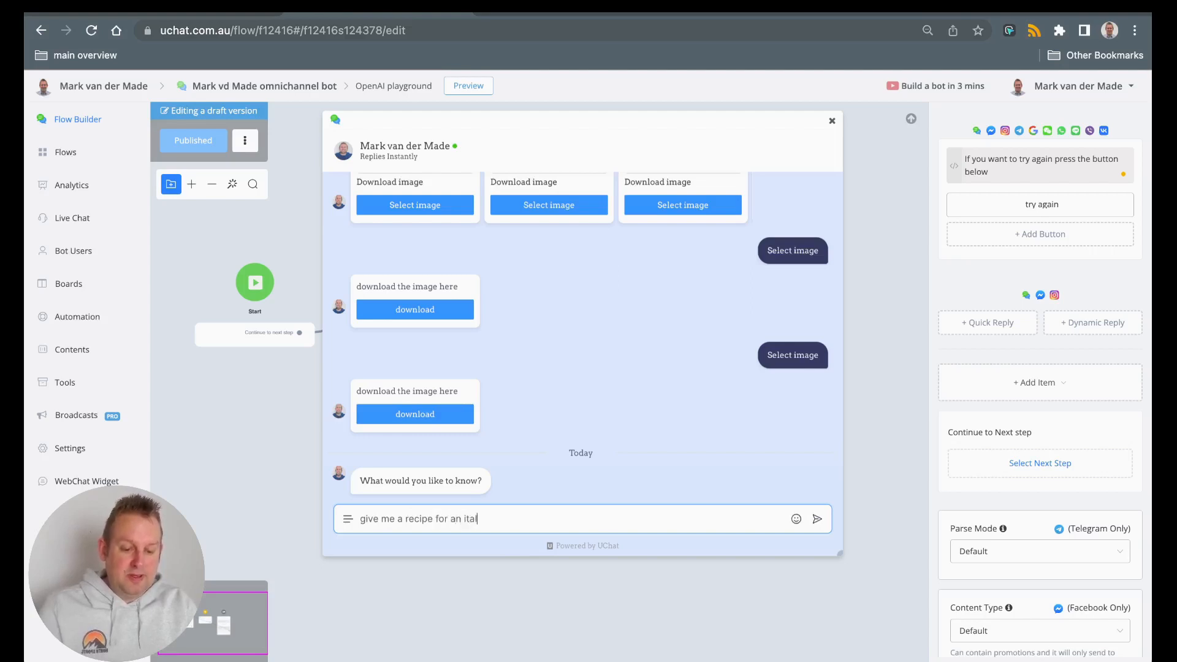
text(ian pasts)
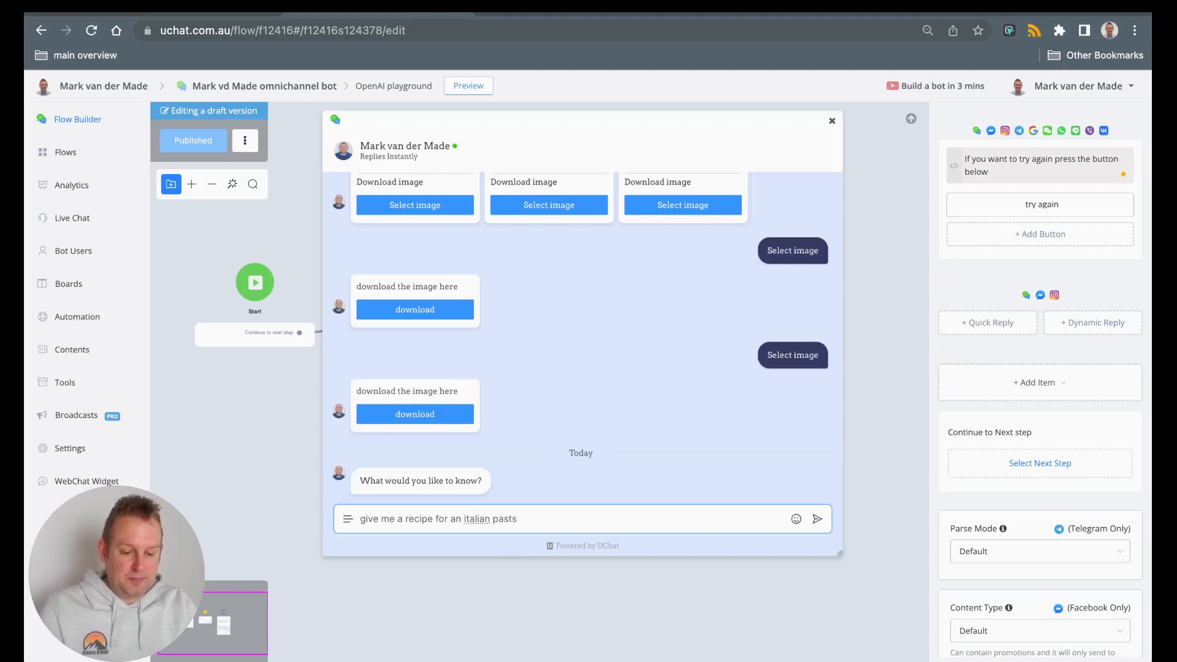
key(Return)
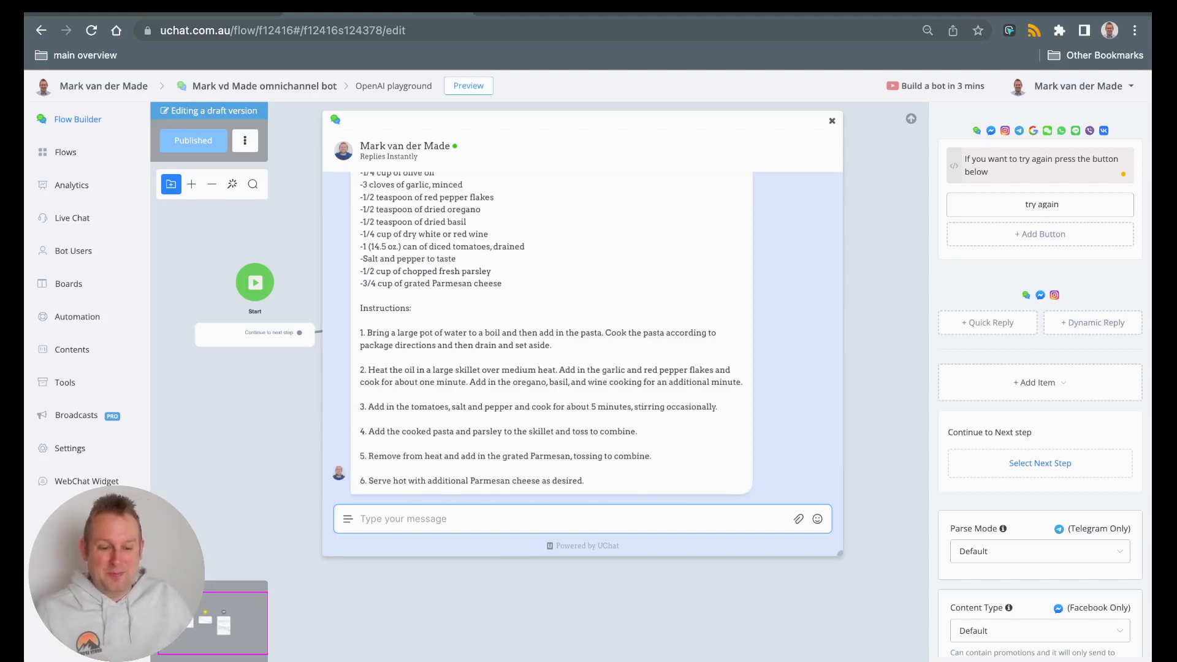
Read through the generated recipe's ingredients and instructions in the preview chat, down to the end of the reply
scroll(719, 347, up, 3)
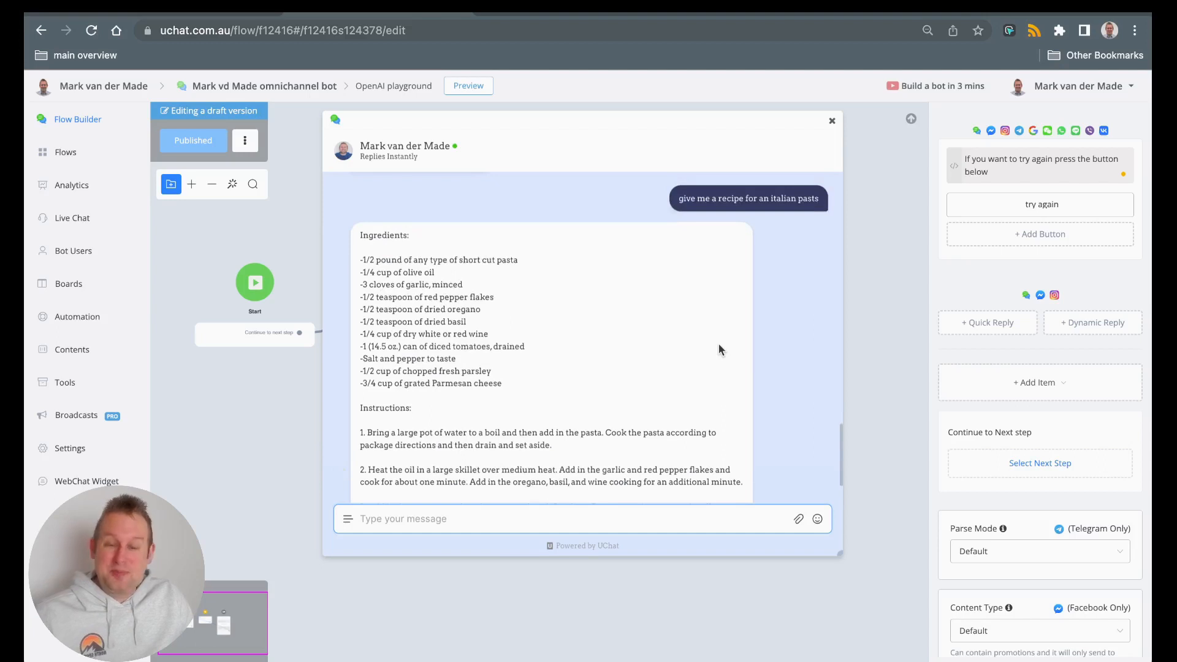
scroll(718, 347, down, 5)
scroll(718, 347, up, 4)
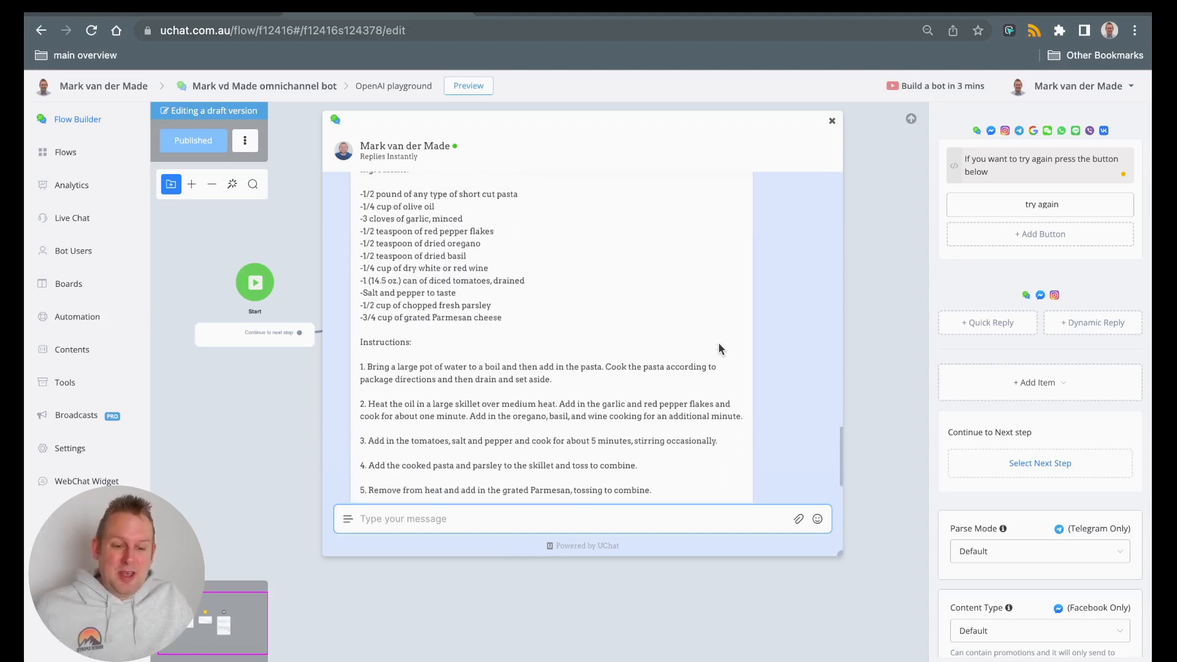
scroll(718, 348, up, 1)
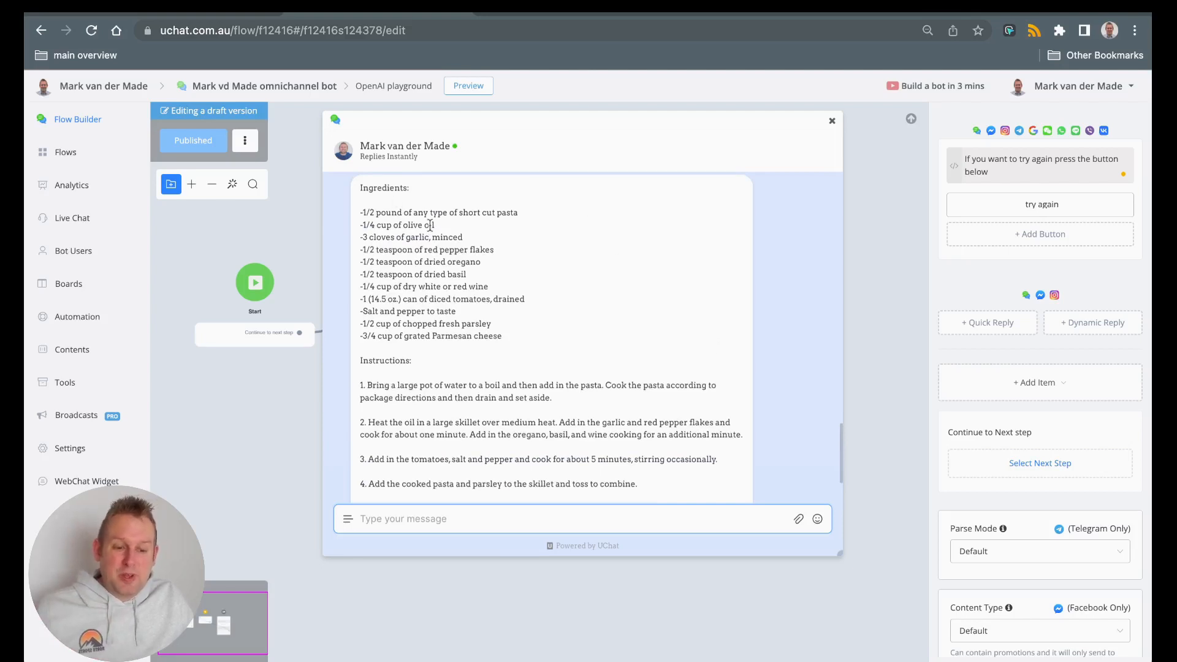
scroll(588, 299, down, 5)
scroll(588, 307, up, 4)
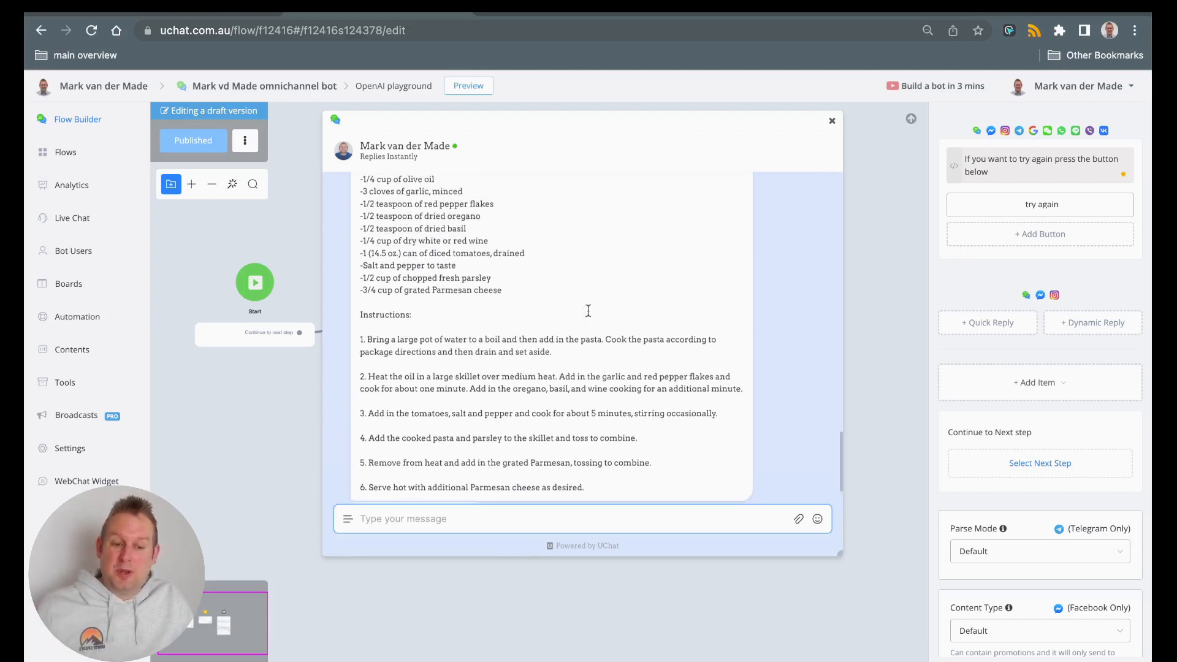
scroll(588, 311, up, 1)
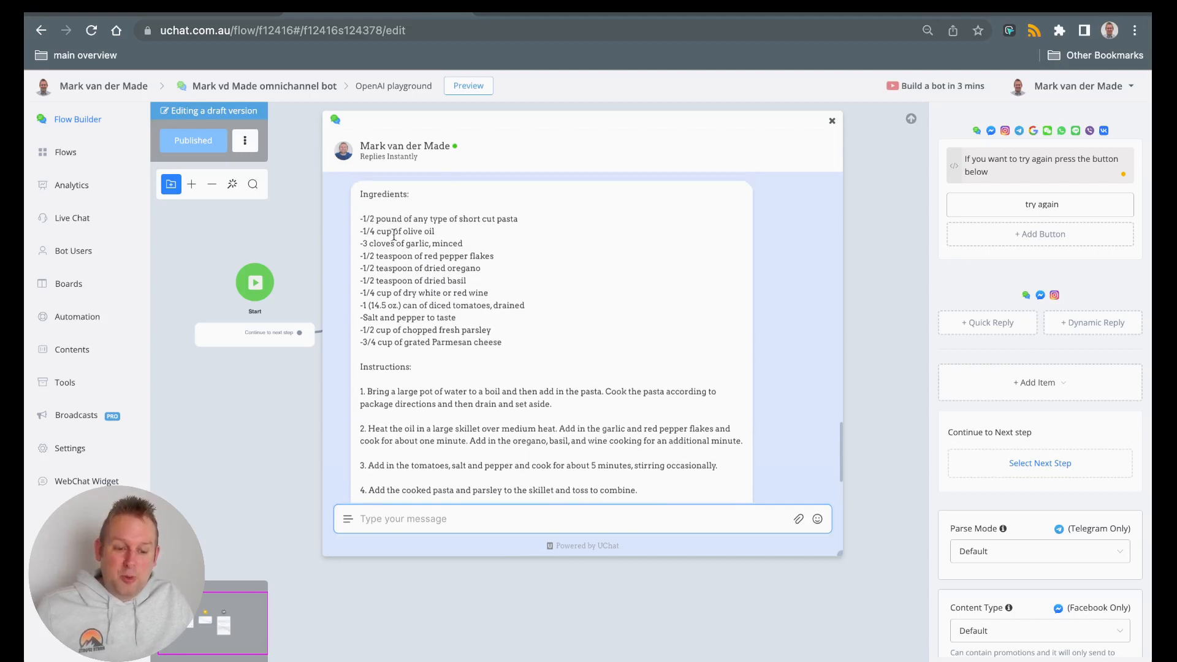
scroll(412, 386, down, 4)
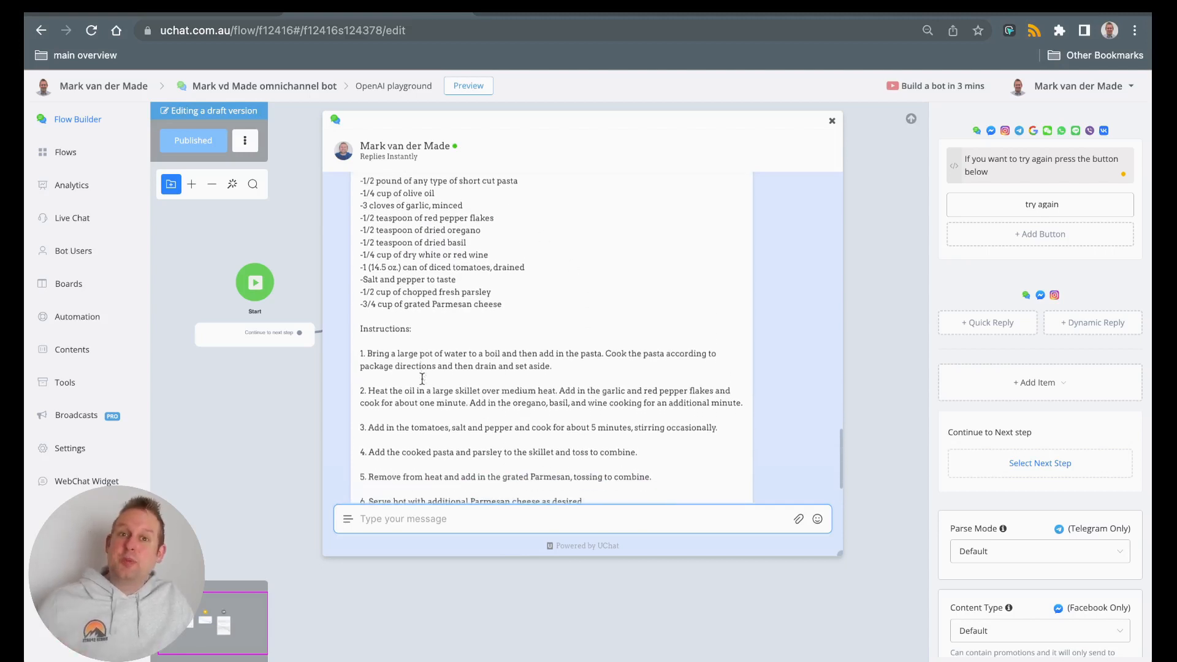
scroll(422, 377, down, 1)
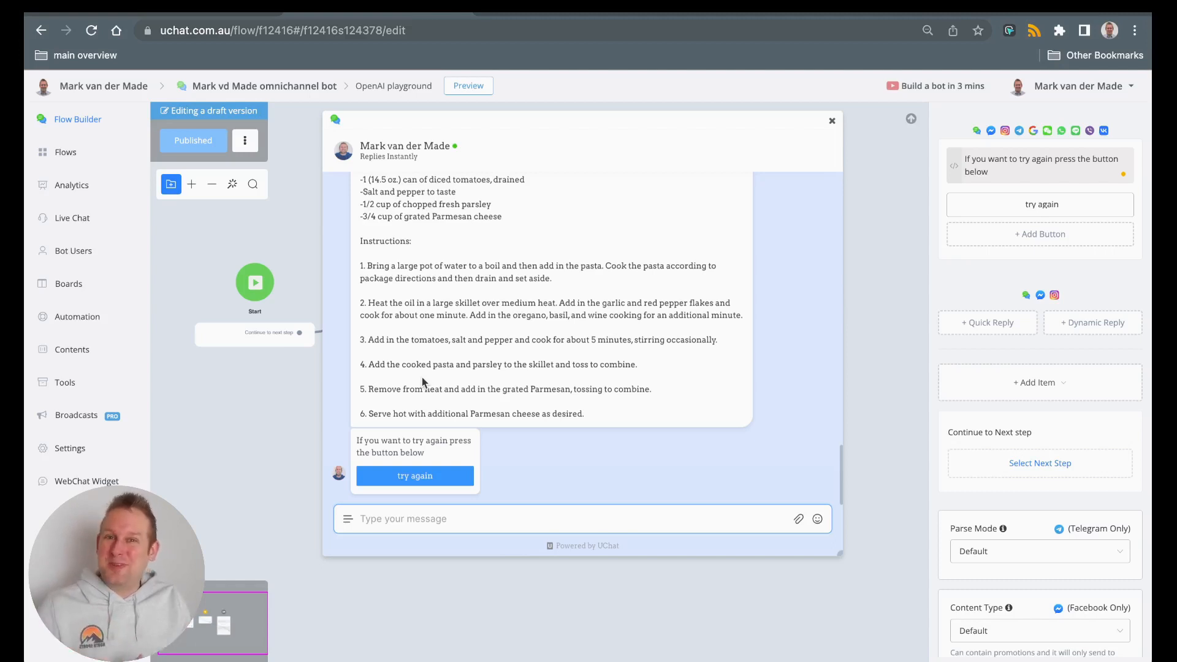
Use "try again" to send the request "generate a tweet about marketing tips and give proper hashtags" and select the generated tweet's text
click(428, 478)
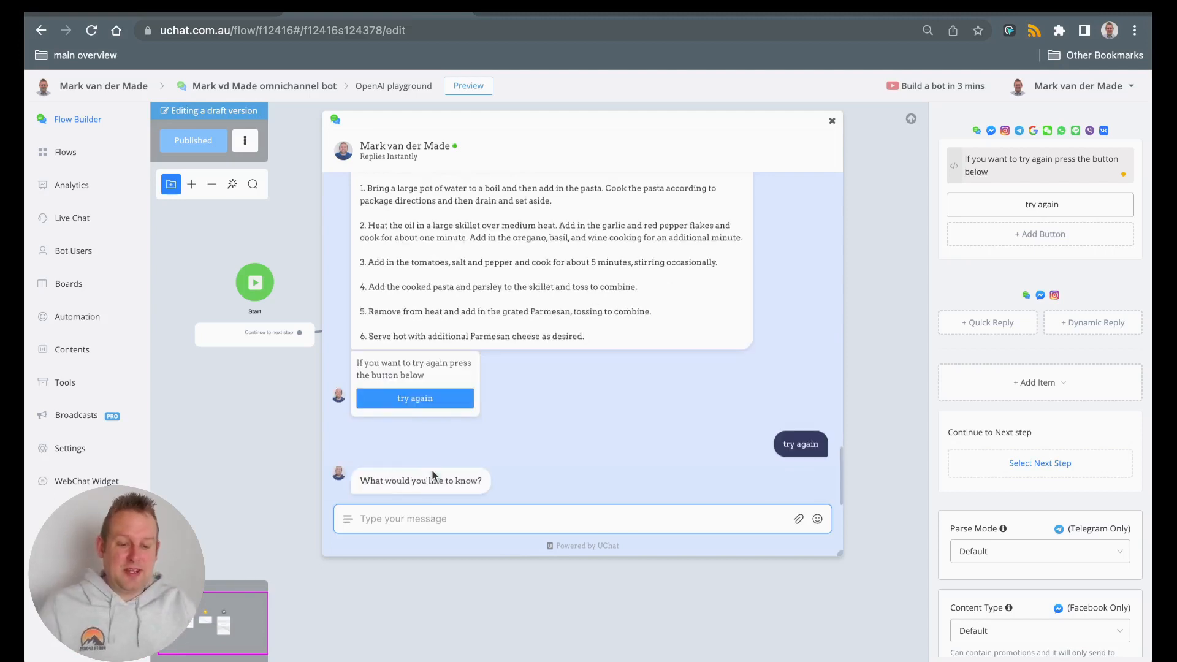
text(generate a tweet about marketing tips and give)
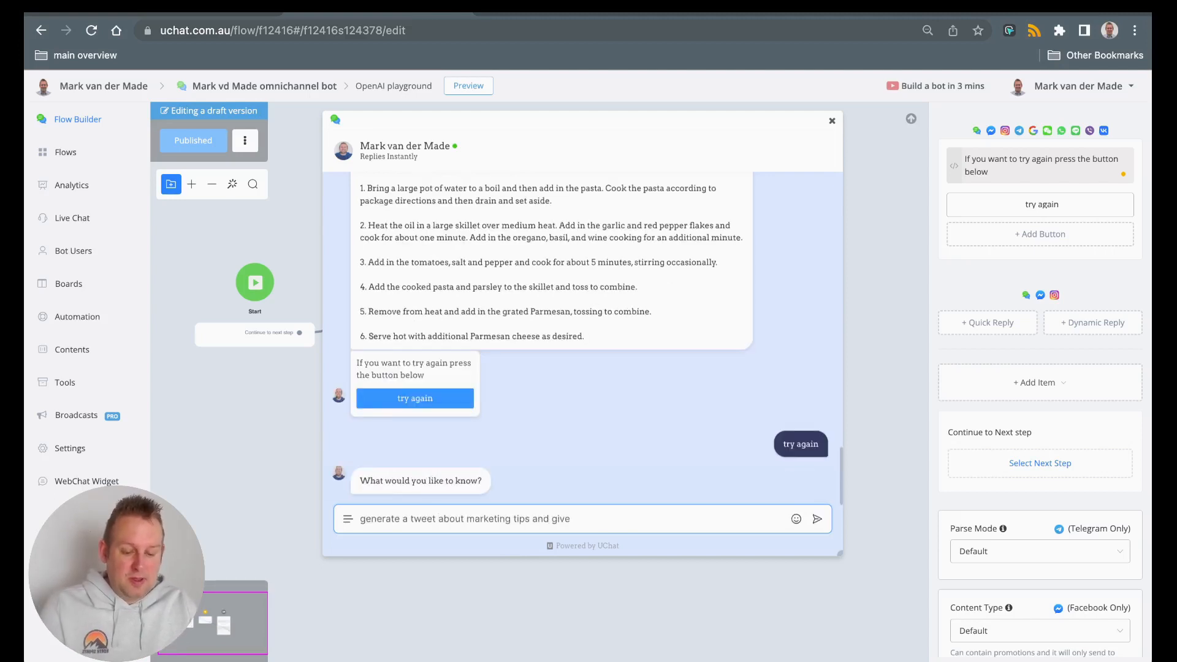
text( proper hashtags)
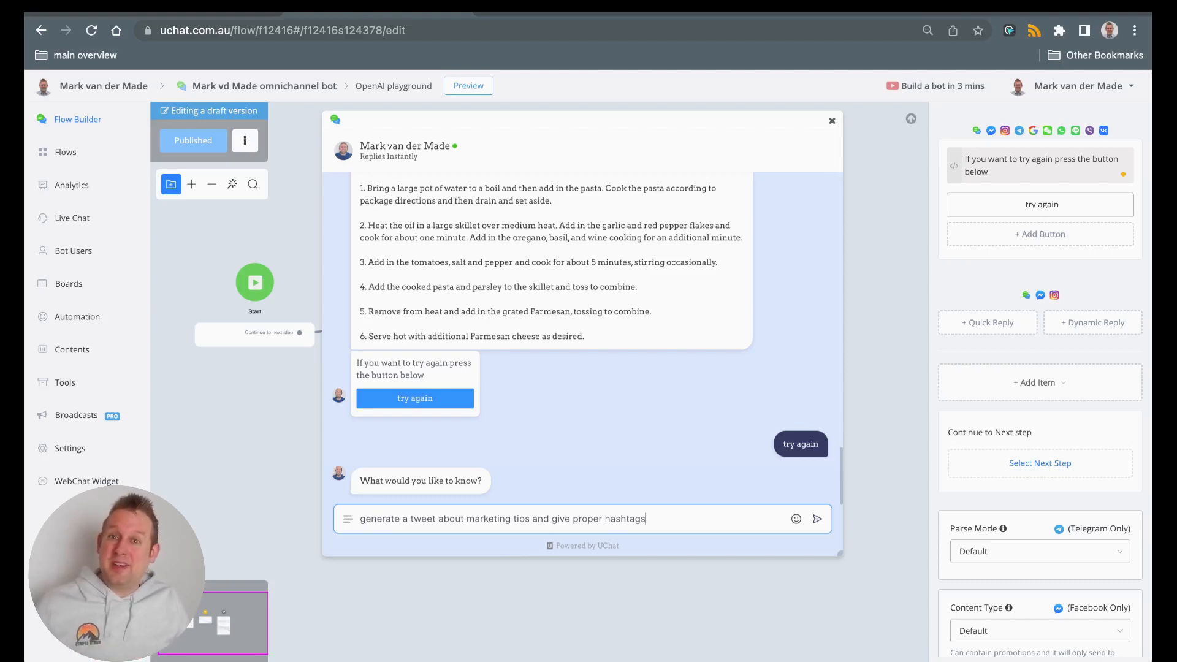
key(Return)
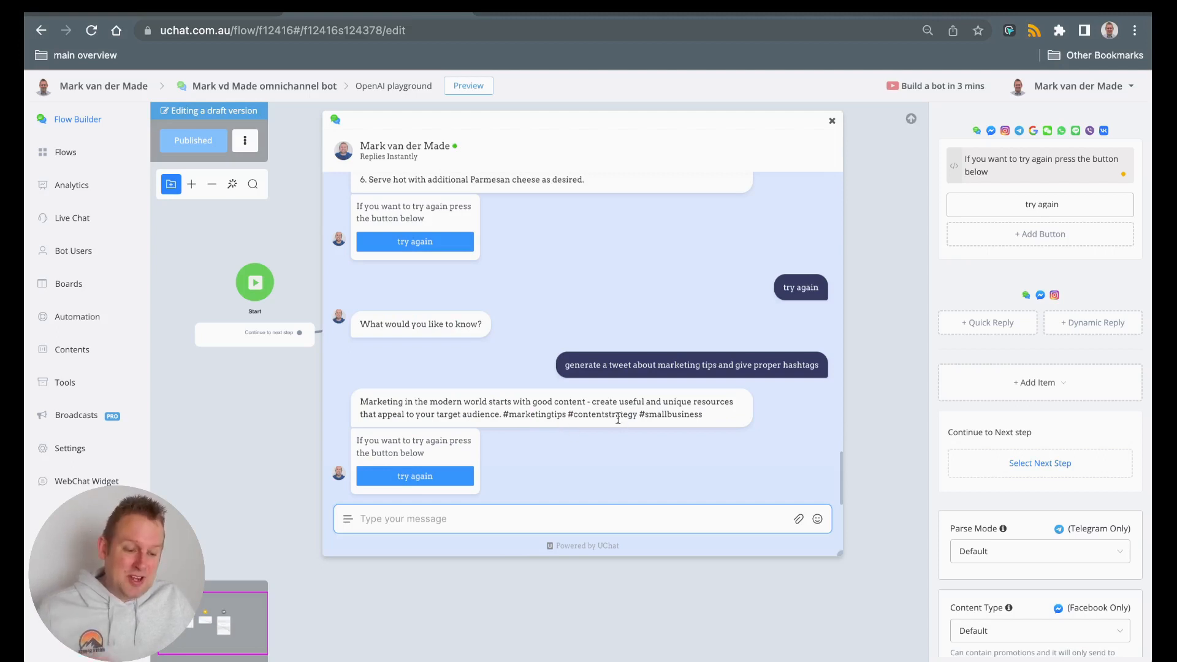
drag(712, 417, 347, 405)
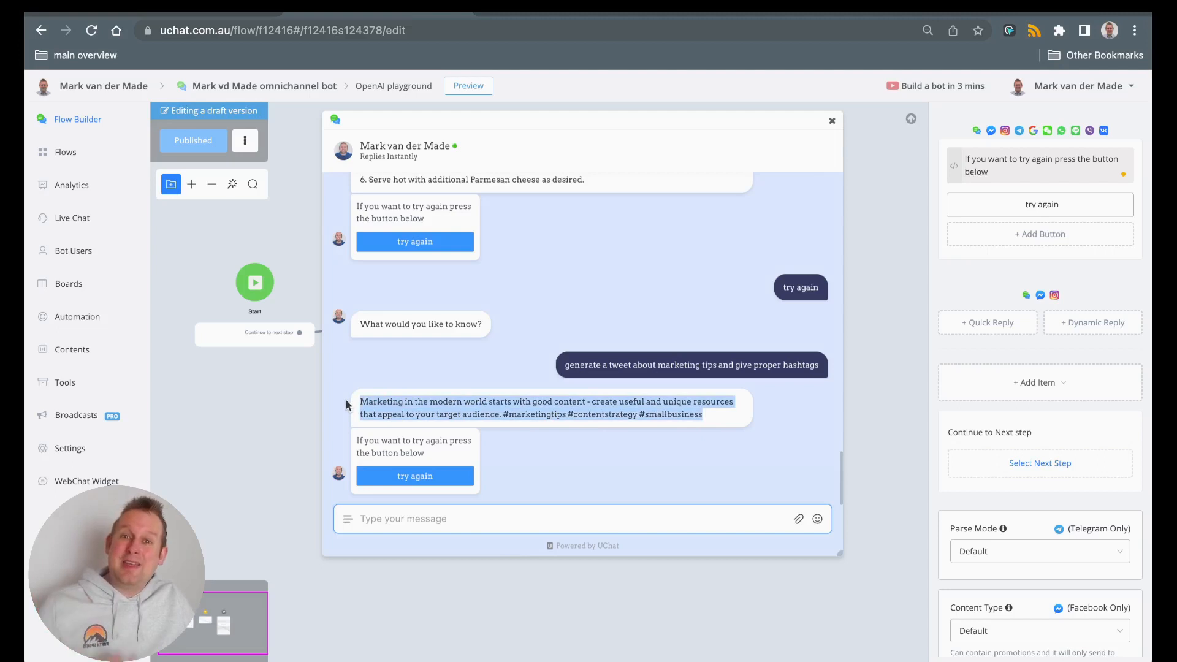